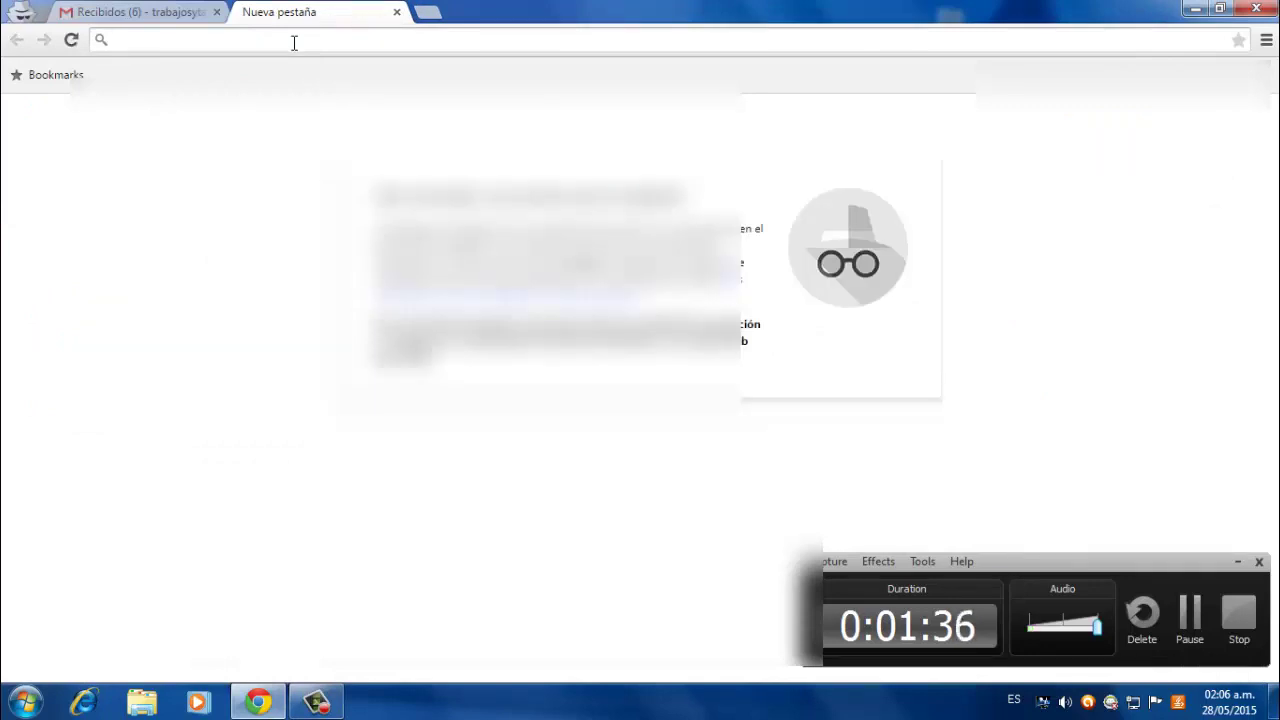
- Enter payoneer.com in the new tab's address bar
type("payoneer")
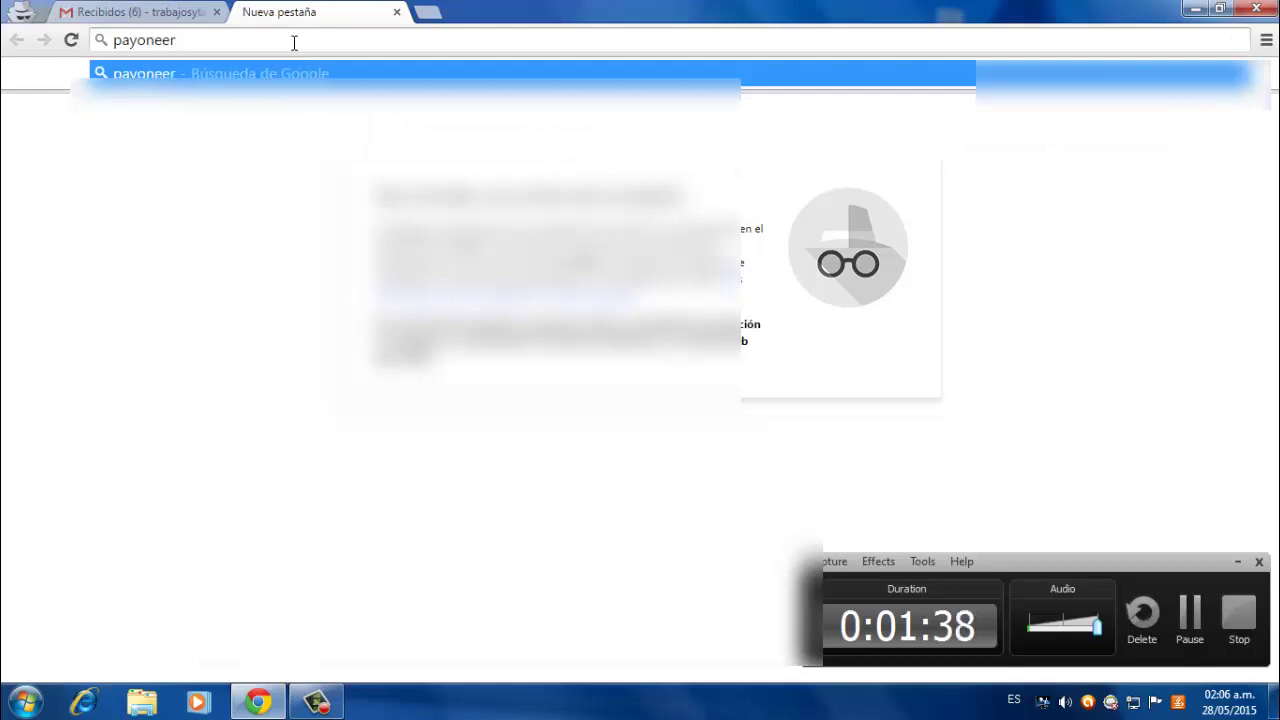
type(".")
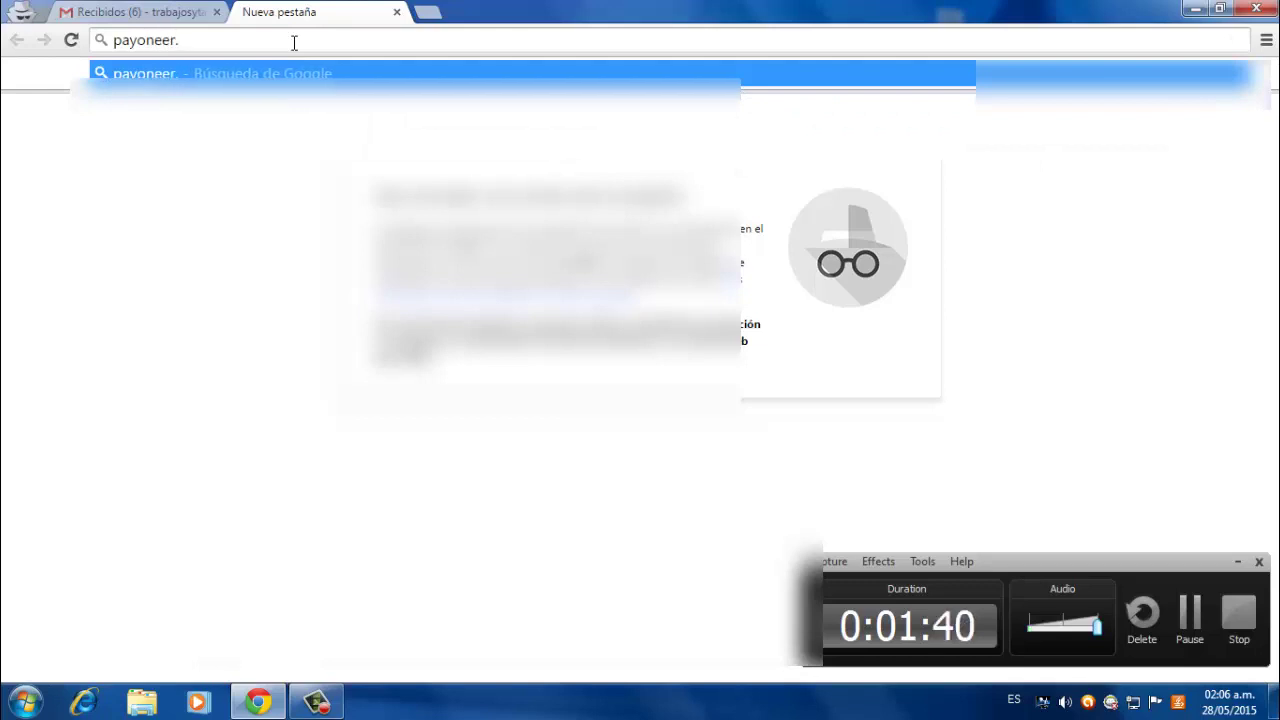
type("com")
- Load payoneer.com, then return to the Gmail inbox tab
key("Return")
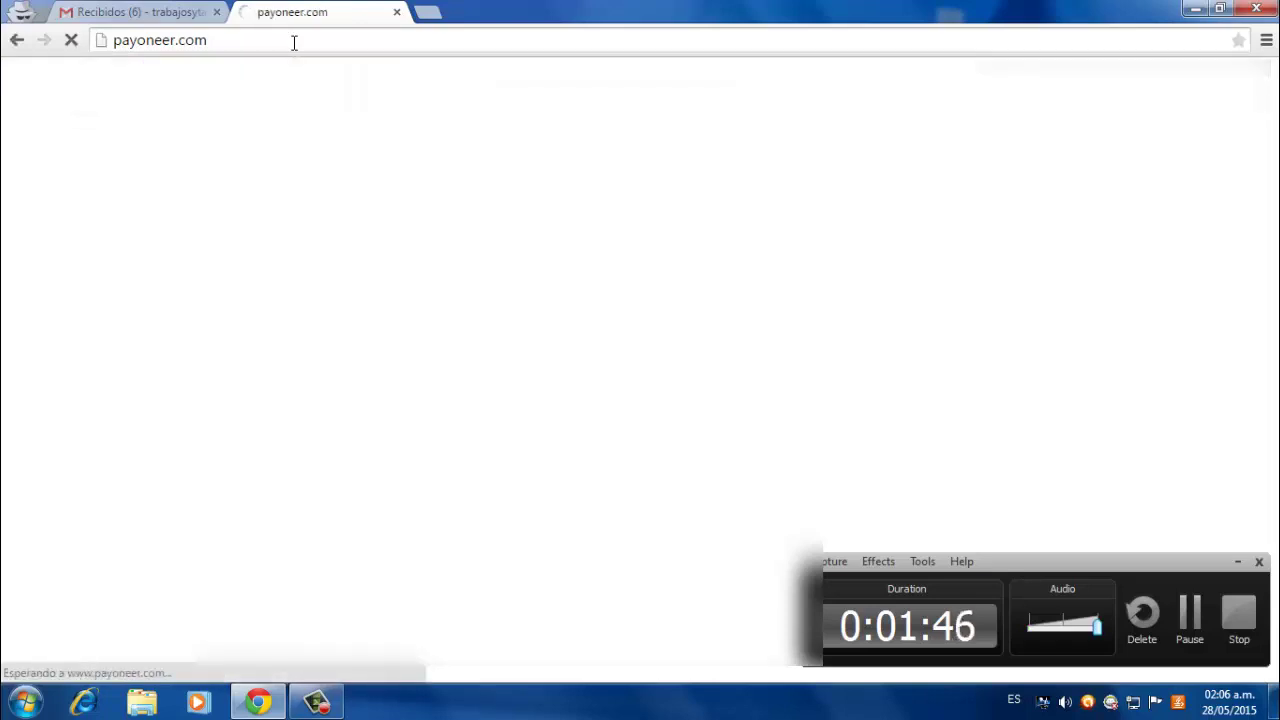
left_click(160, 12)
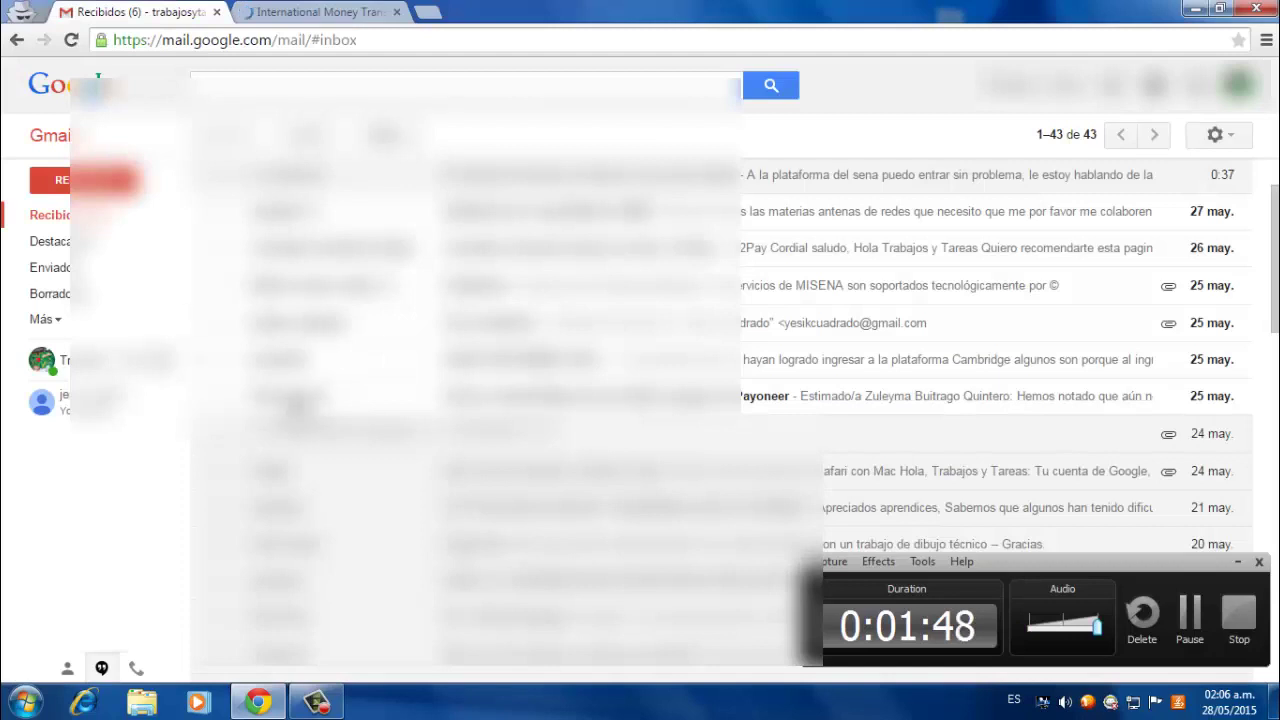
- Open the Payoneer activation email, then go to Payoneer's My Account login page
left_click(285, 400)
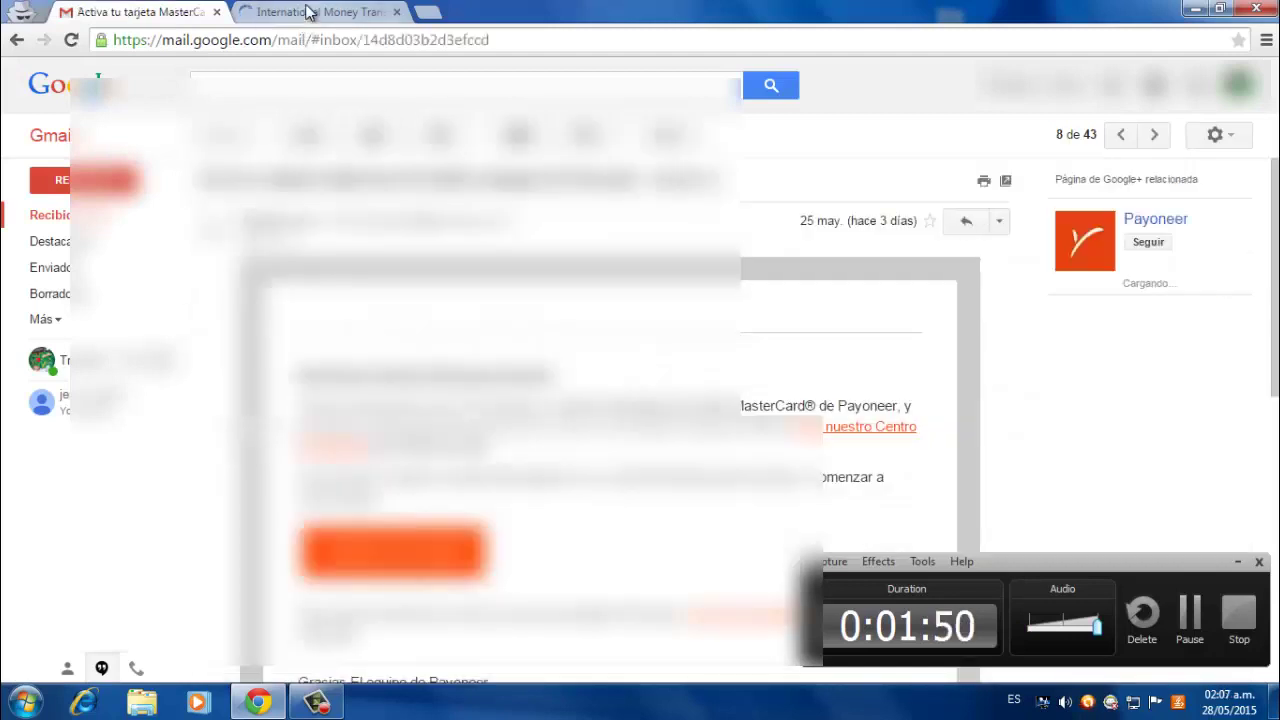
scroll(367, 382, "down", 2)
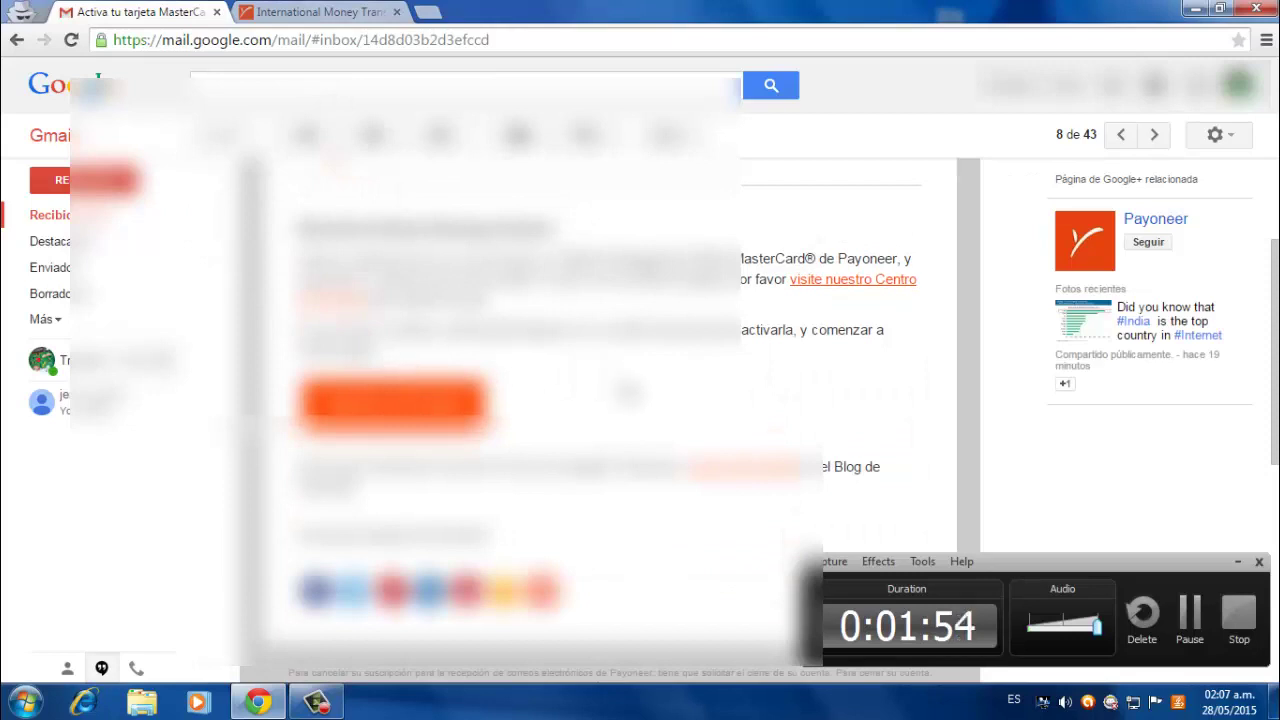
left_click(345, 8)
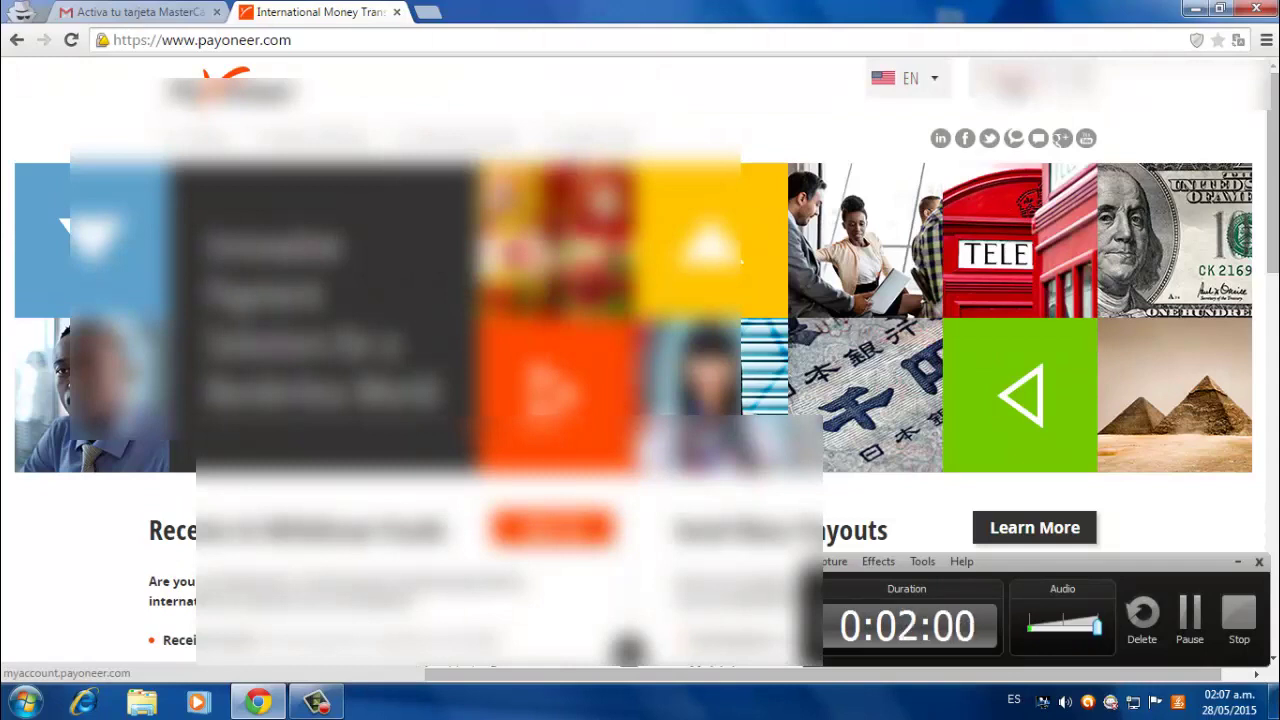
left_click(1033, 79)
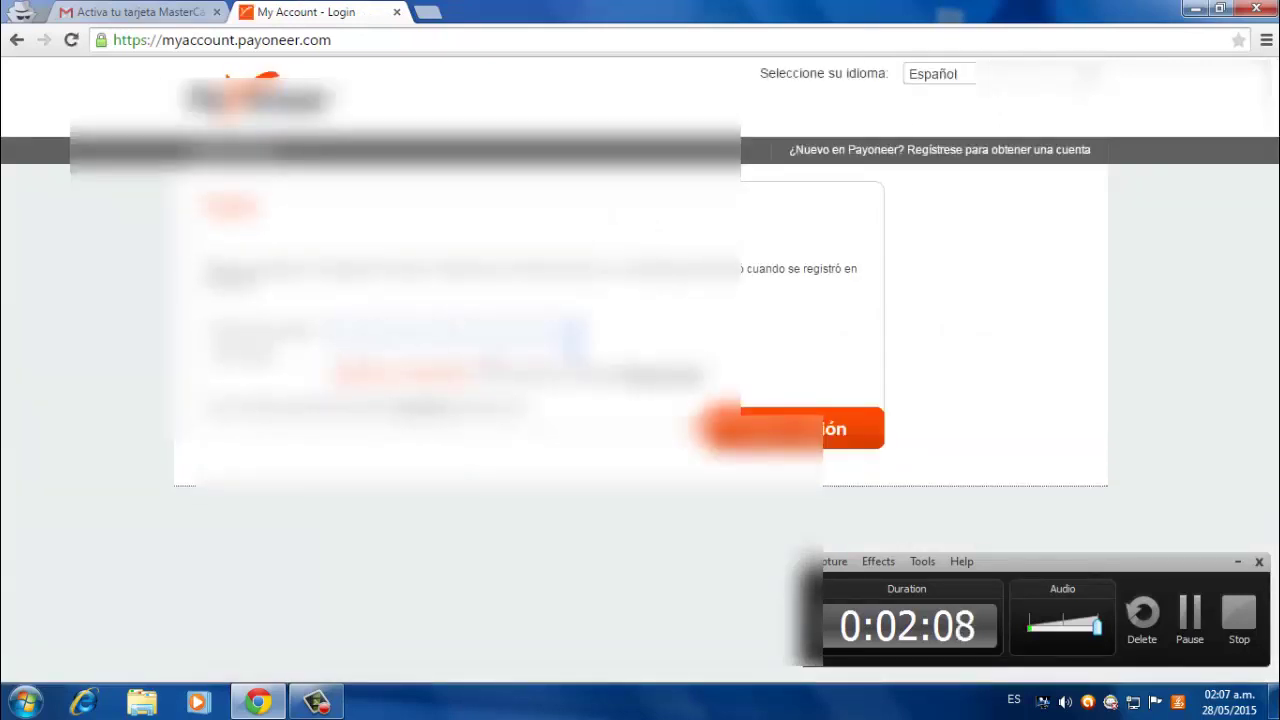
- Switch the login page to English and open the activation link from the email
left_click(940, 74)
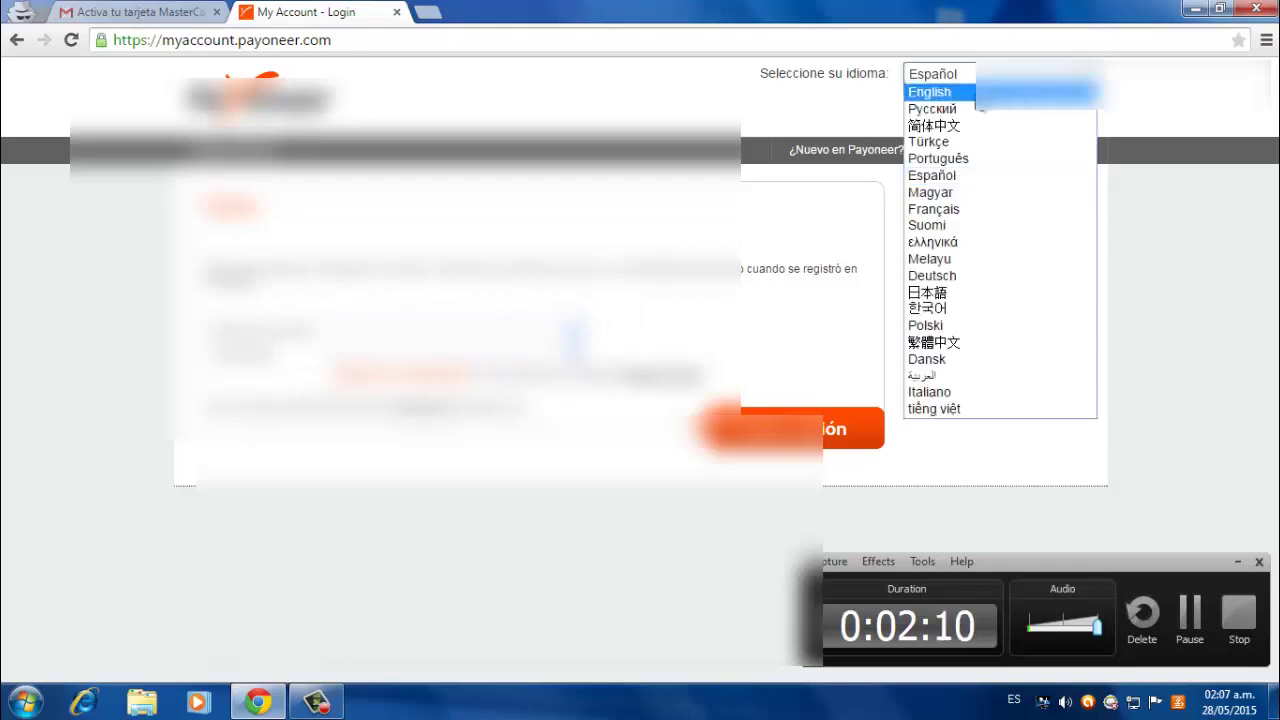
left_click(972, 92)
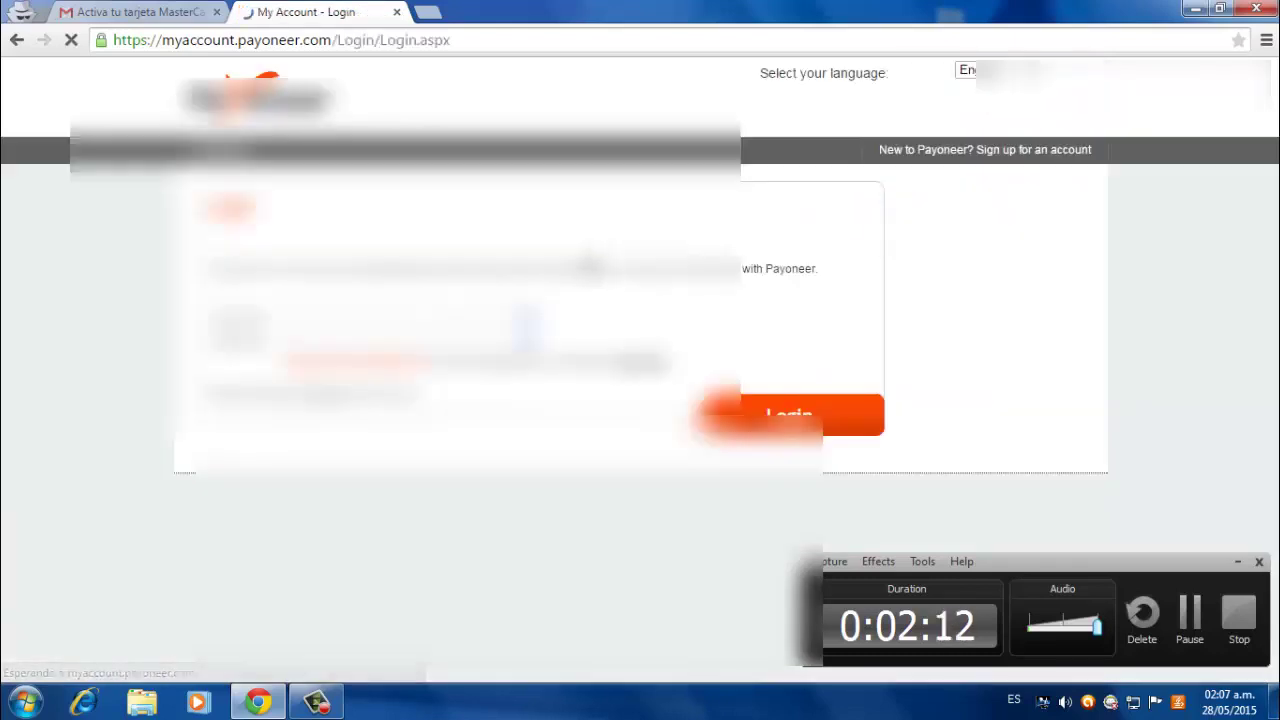
left_click(195, 13)
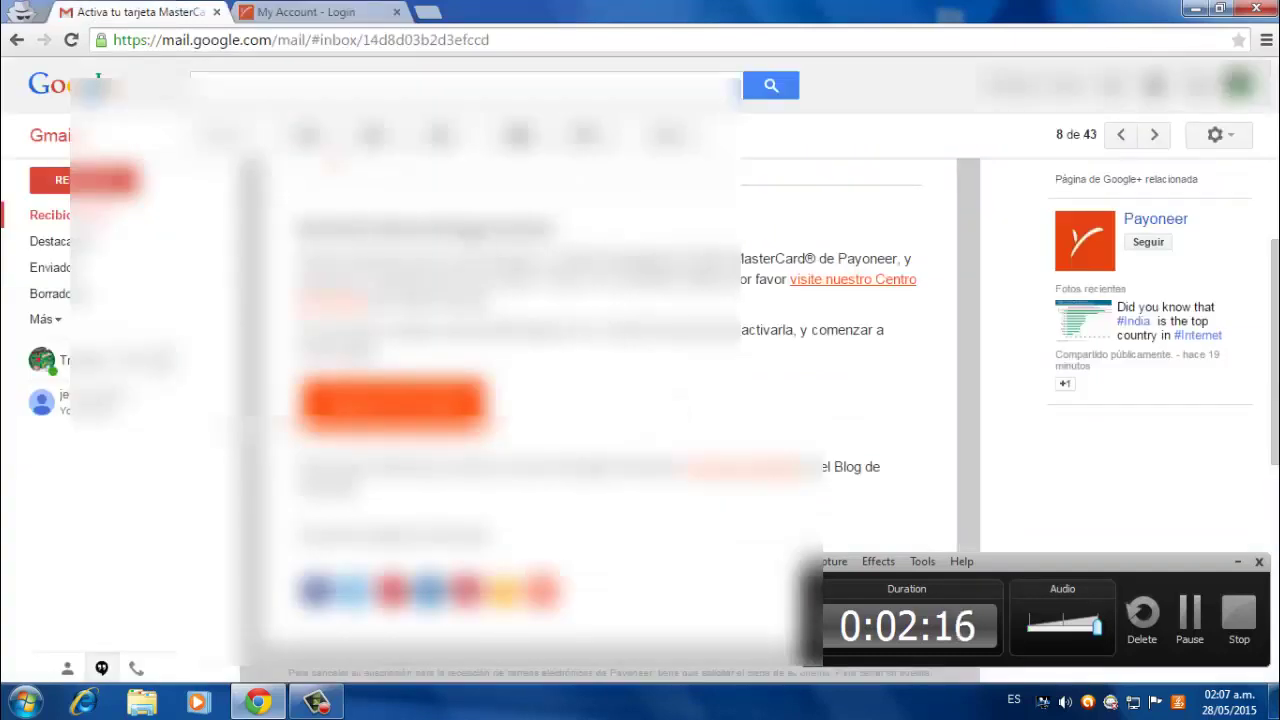
left_click(383, 12)
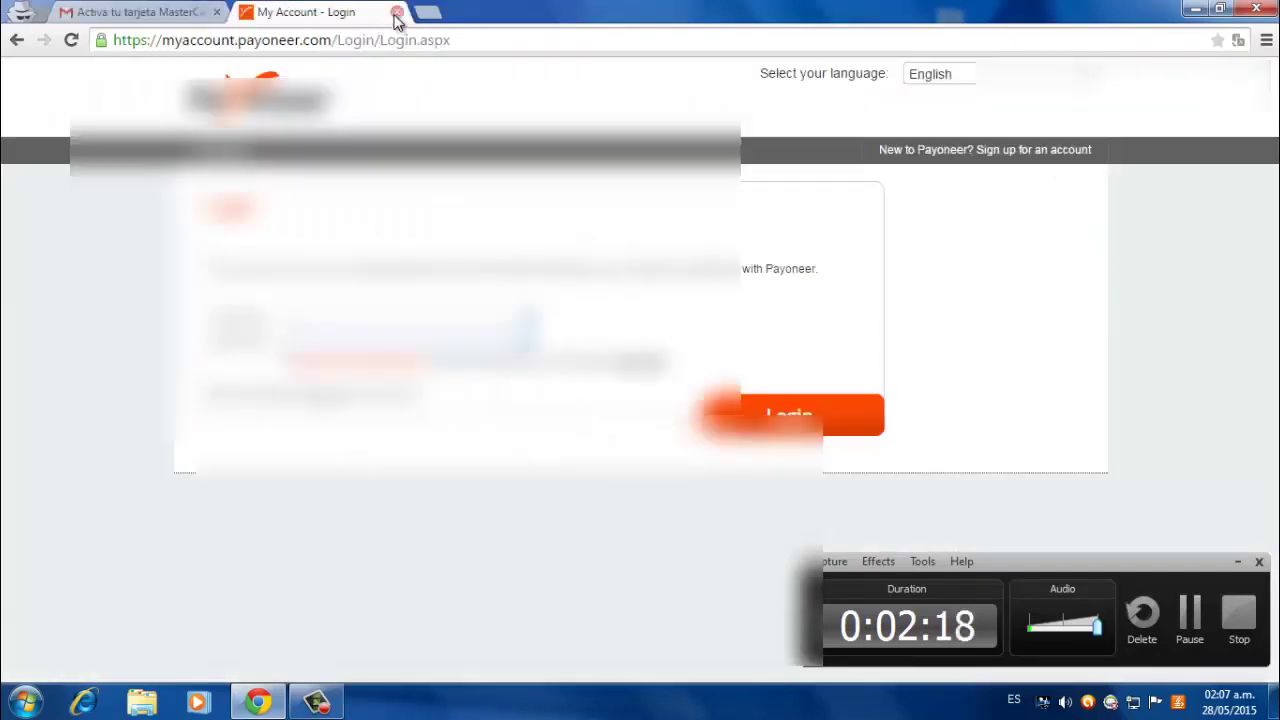
left_click(396, 13)
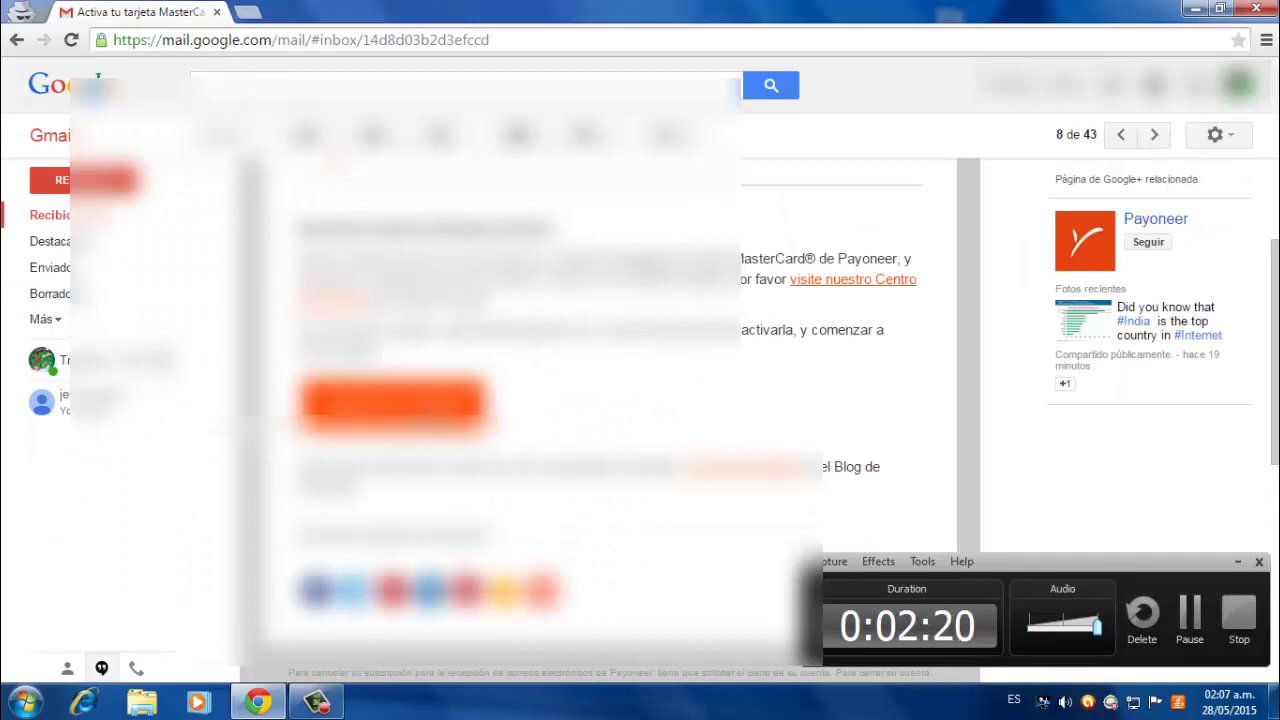
left_click(395, 405)
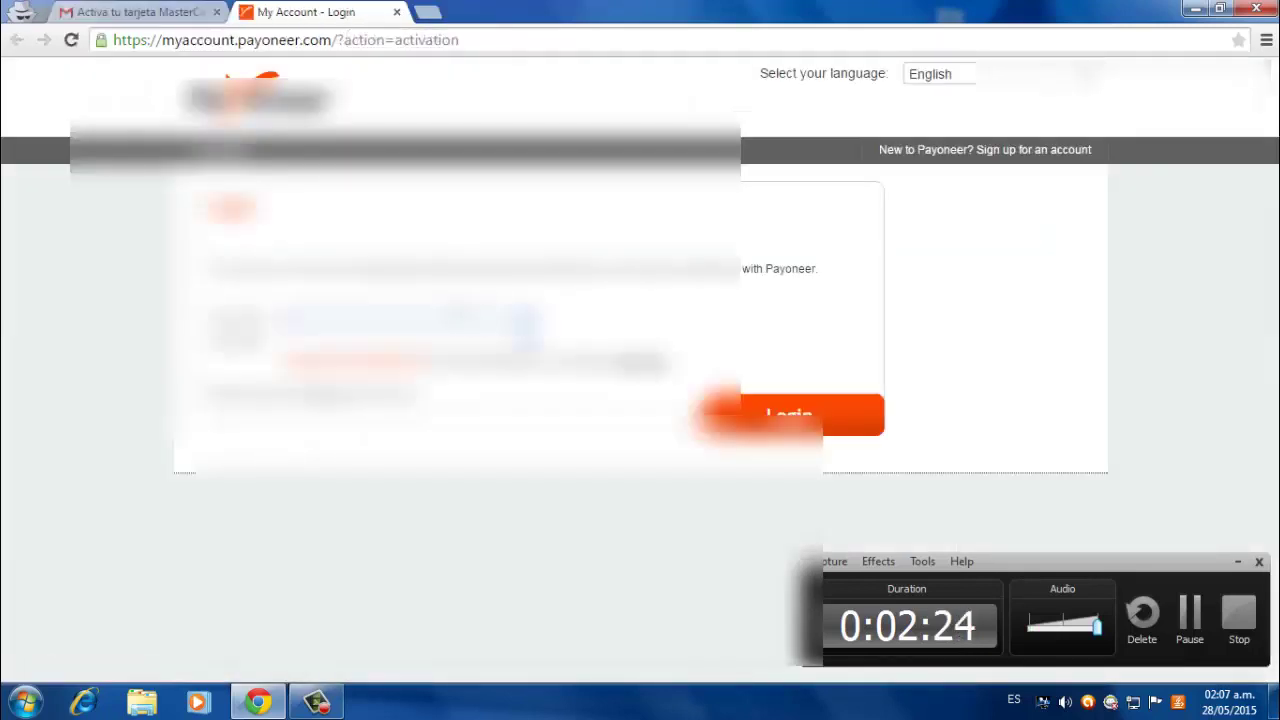
- Copy the Google account e-mail, paste it into the Payoneer login form and submit
left_click(178, 14)
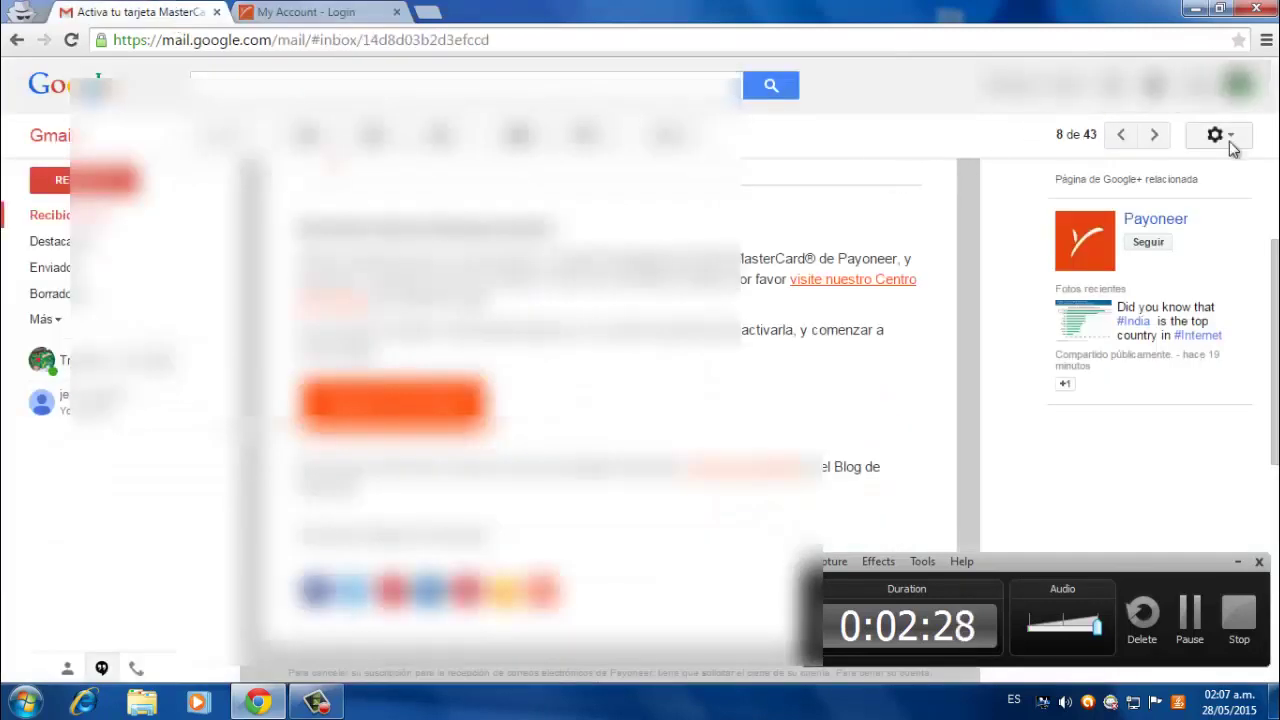
left_click(1239, 105)
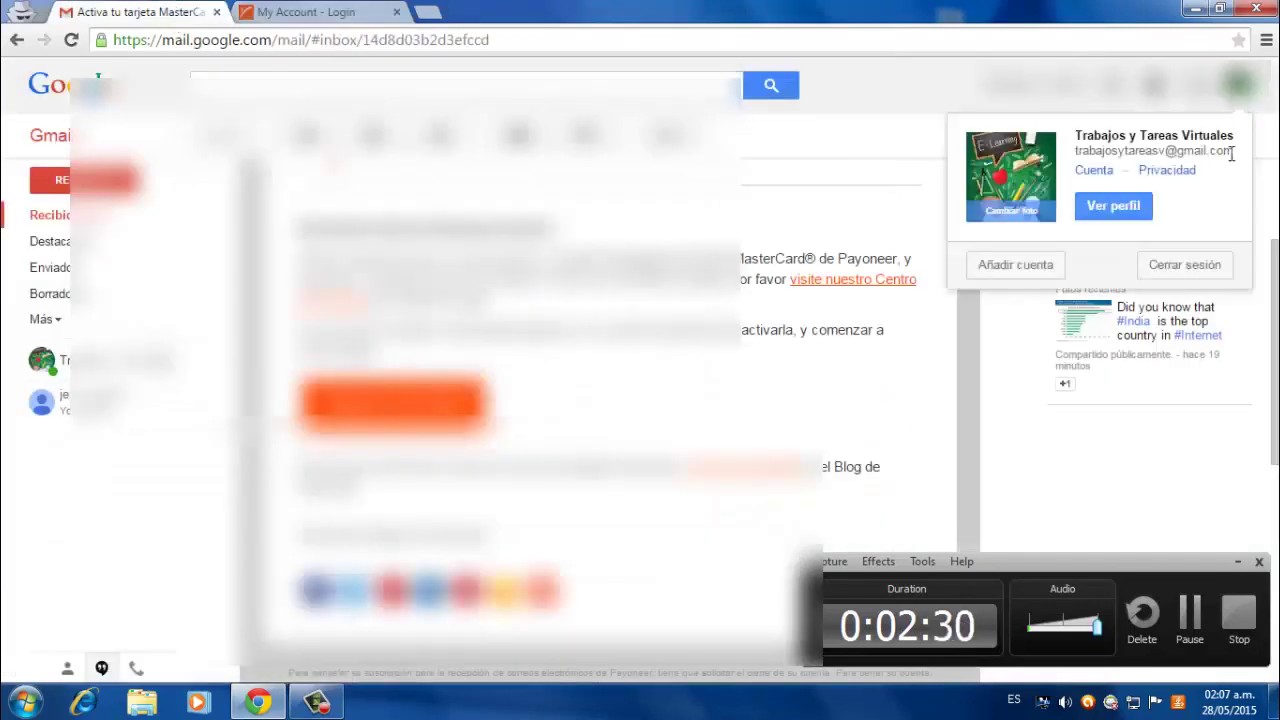
left_click_drag(1234, 151, 1077, 150)
key("ctrl+c")
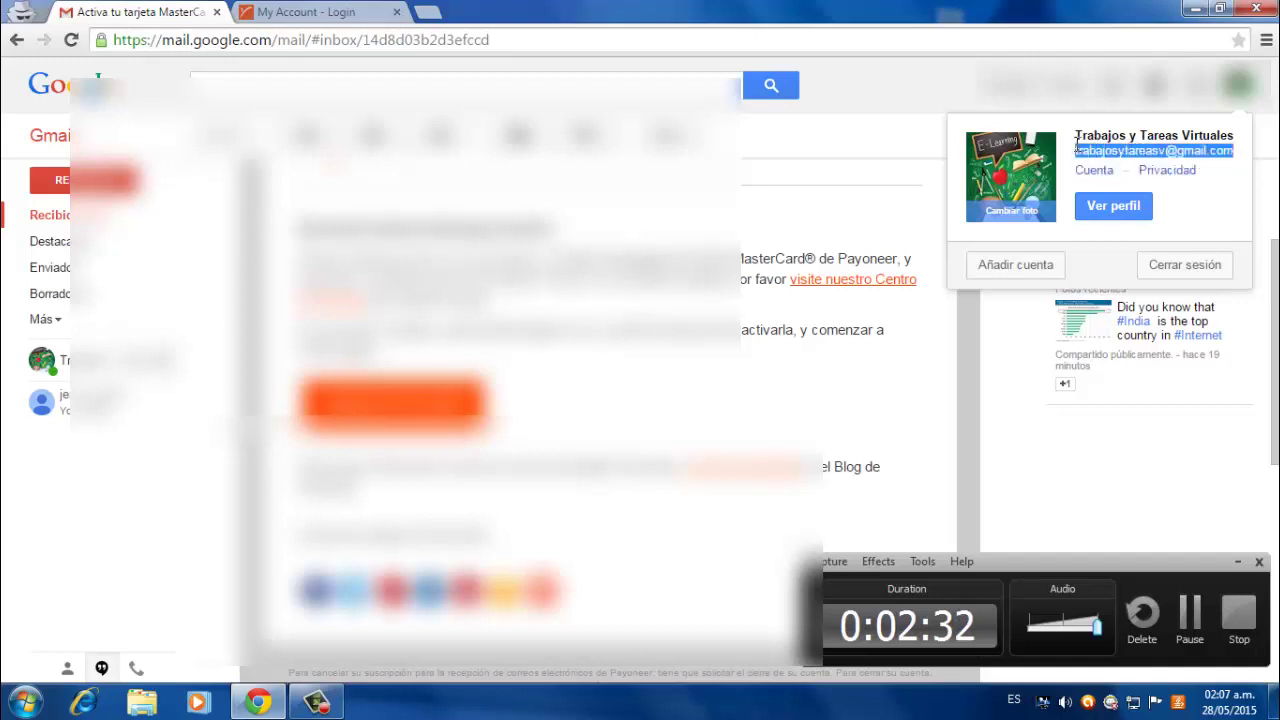
left_click(366, 12)
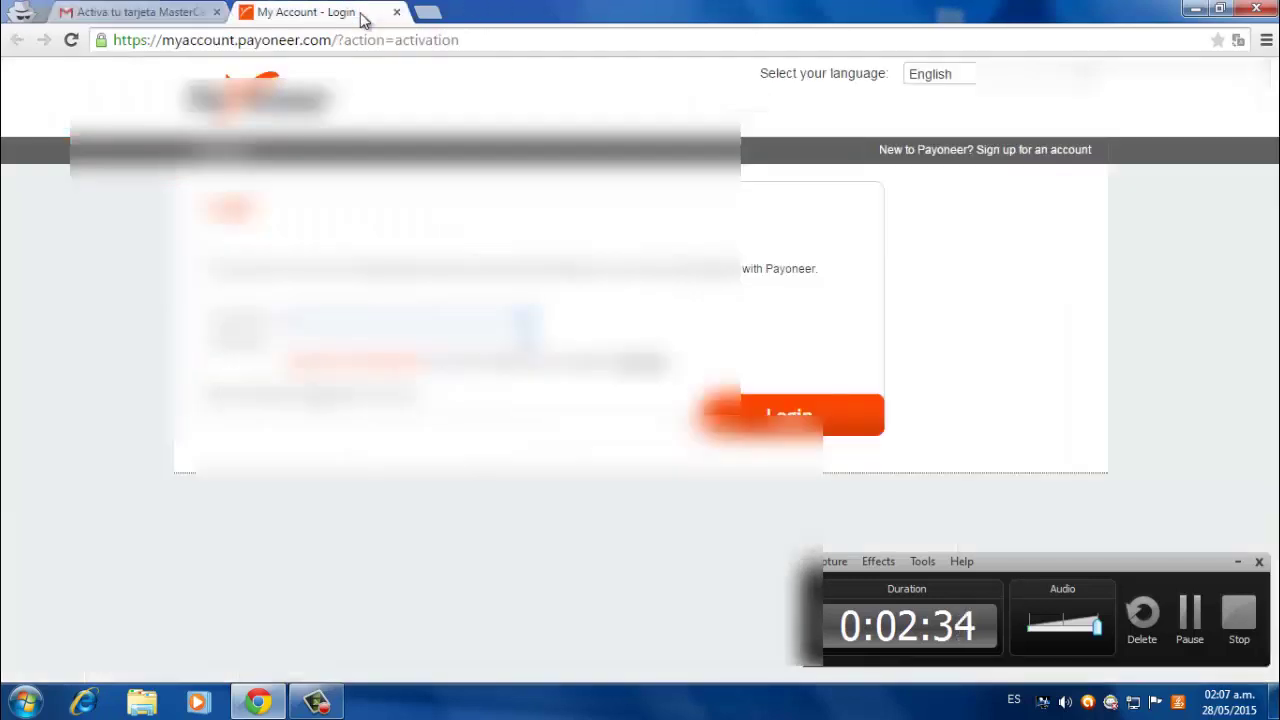
key("ctrl+v")
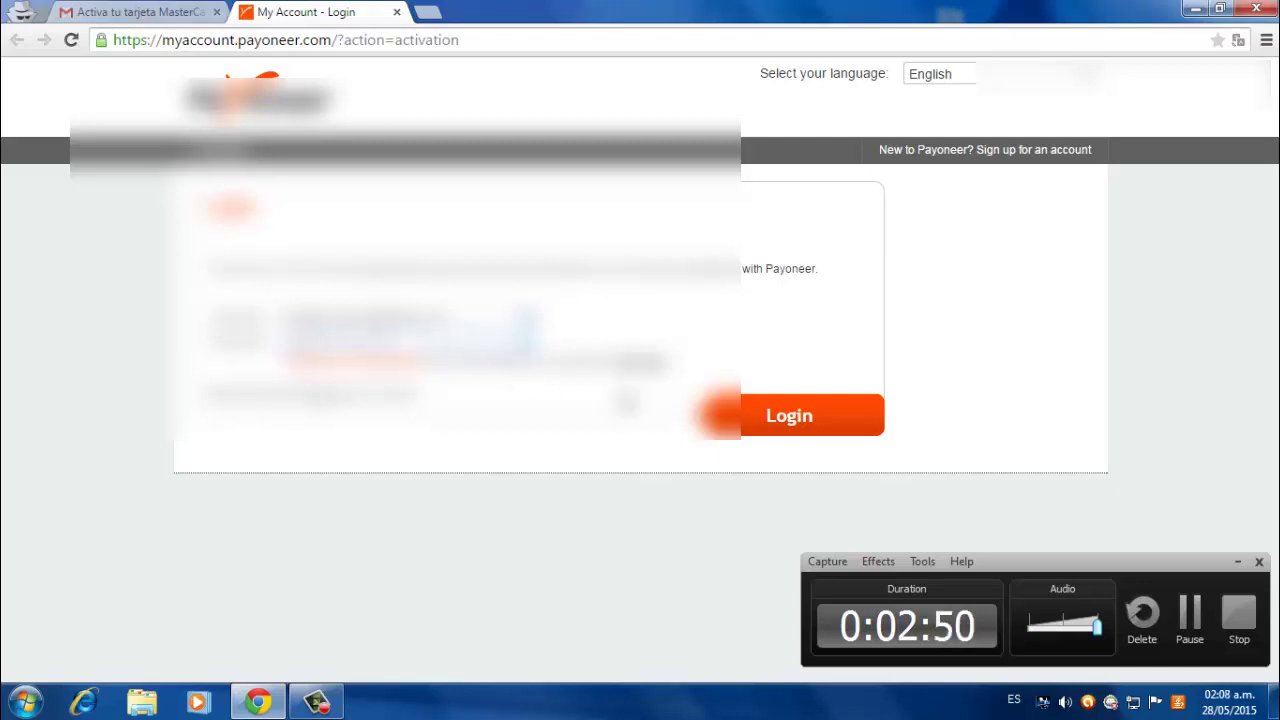
left_click(767, 427)
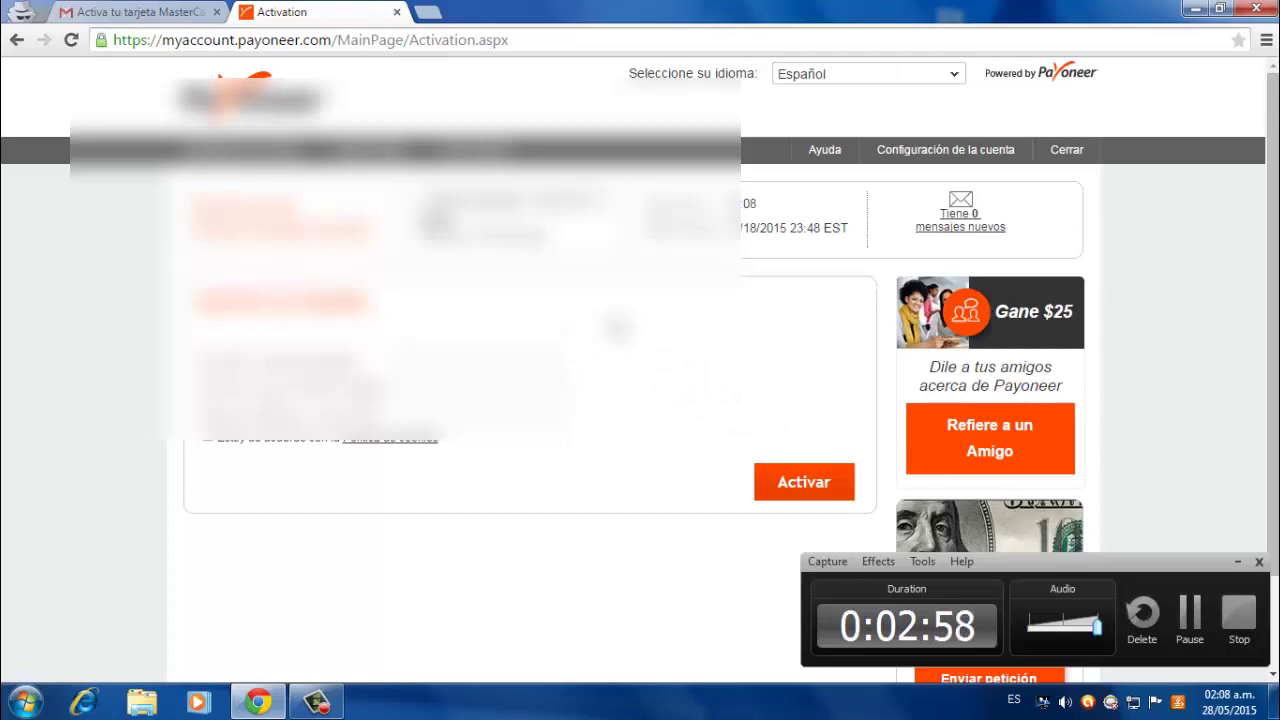
- Switch the Activation page to English and zoom it to 125%
left_click(945, 74)
left_click(836, 92)
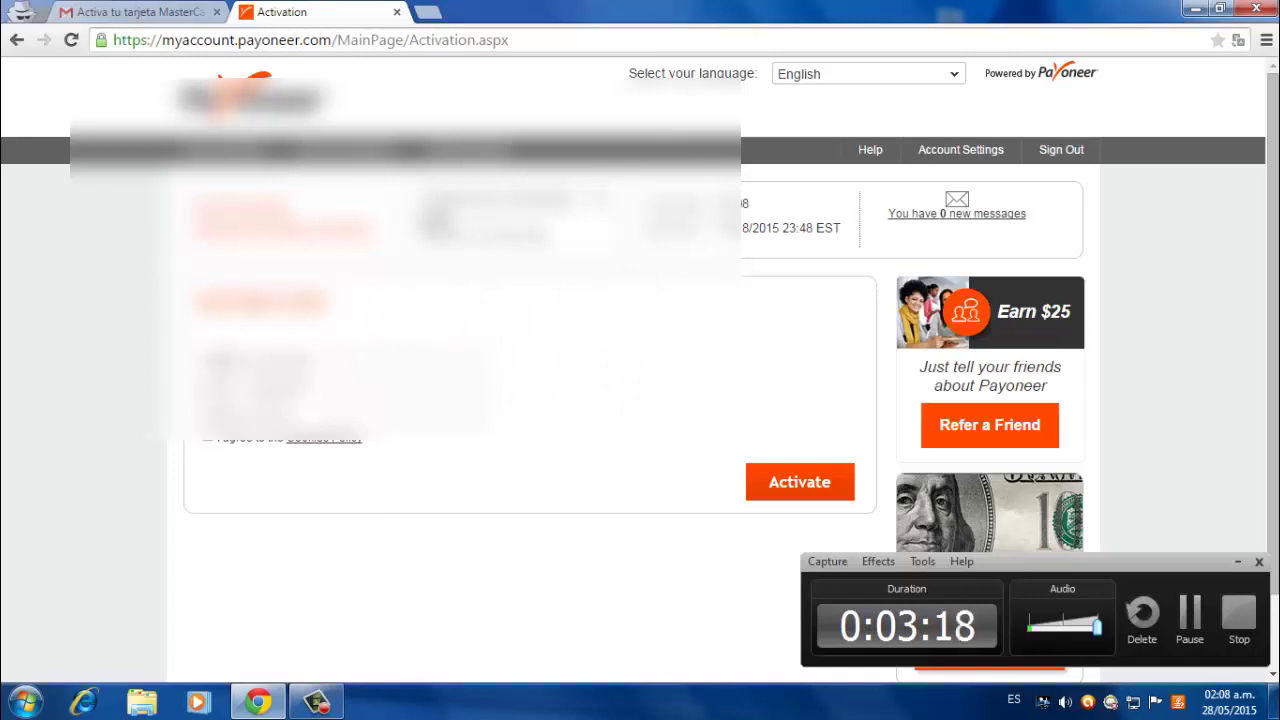
left_click_drag(206, 362, 318, 364)
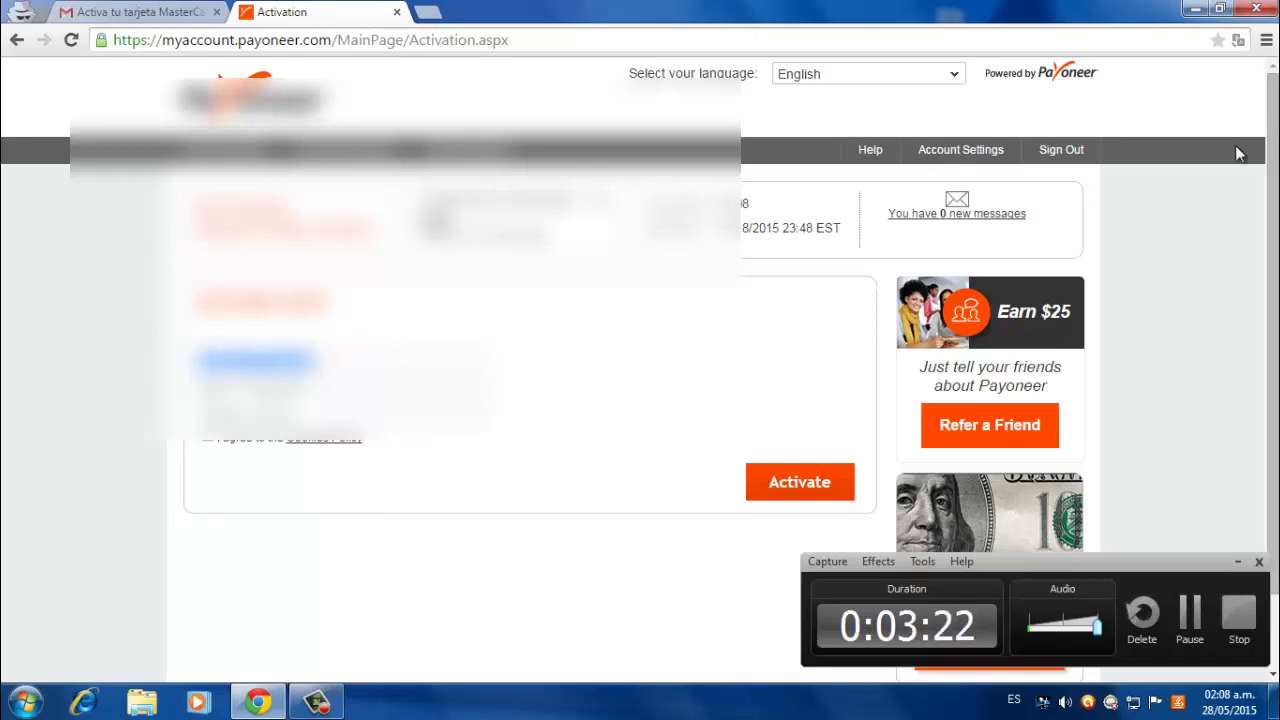
key("ctrl+plus")
key("ctrl+plus")
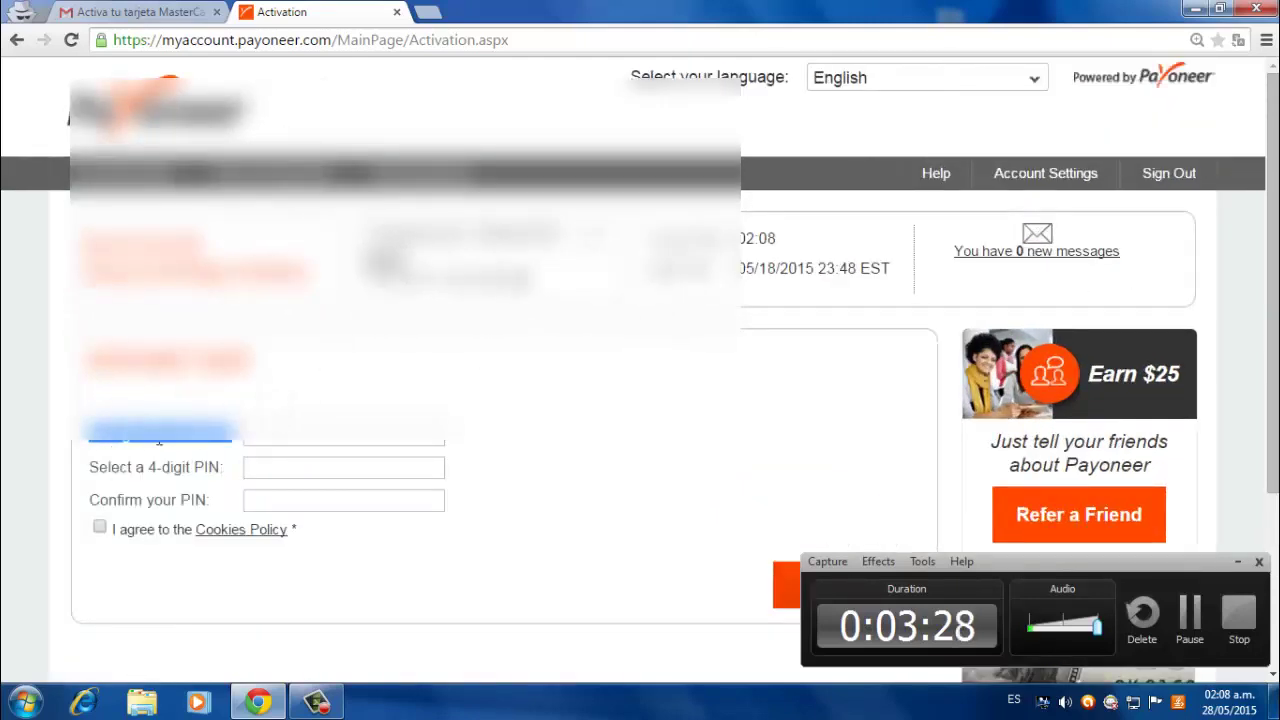
- Enter and confirm a 4-digit PIN, then tick the Cookies Policy agreement
left_click(343, 441)
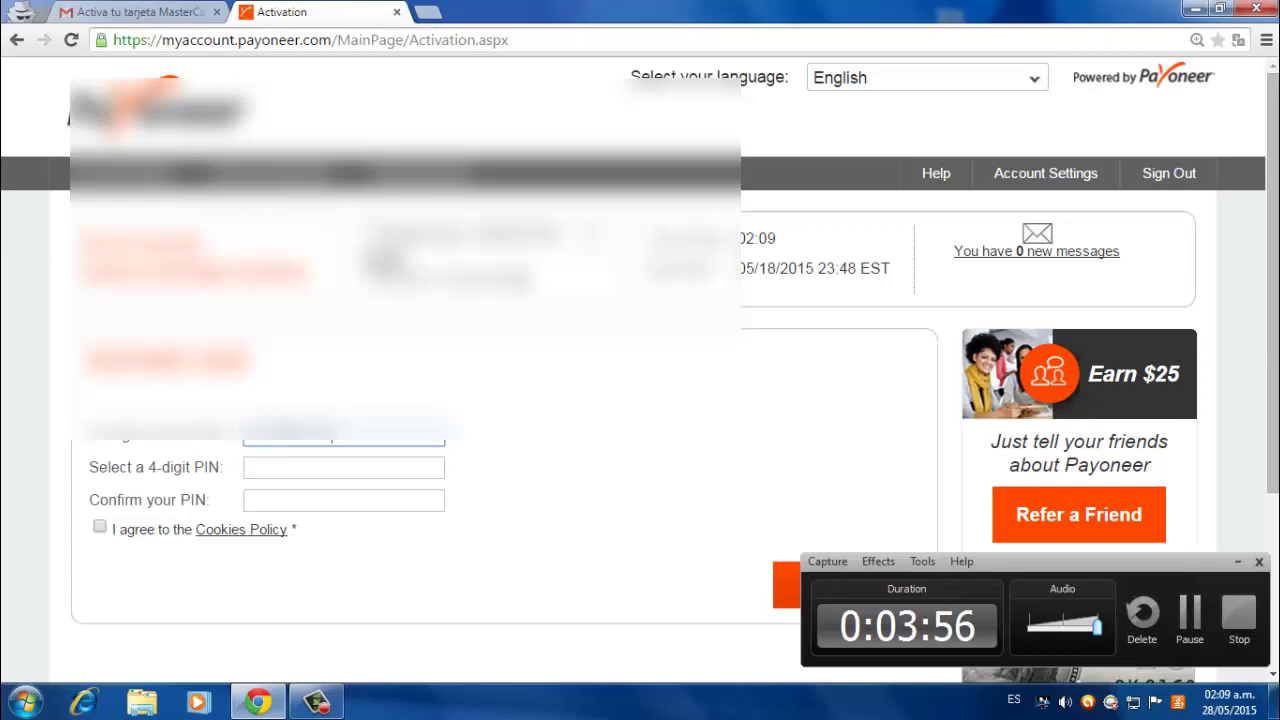
left_click(322, 466)
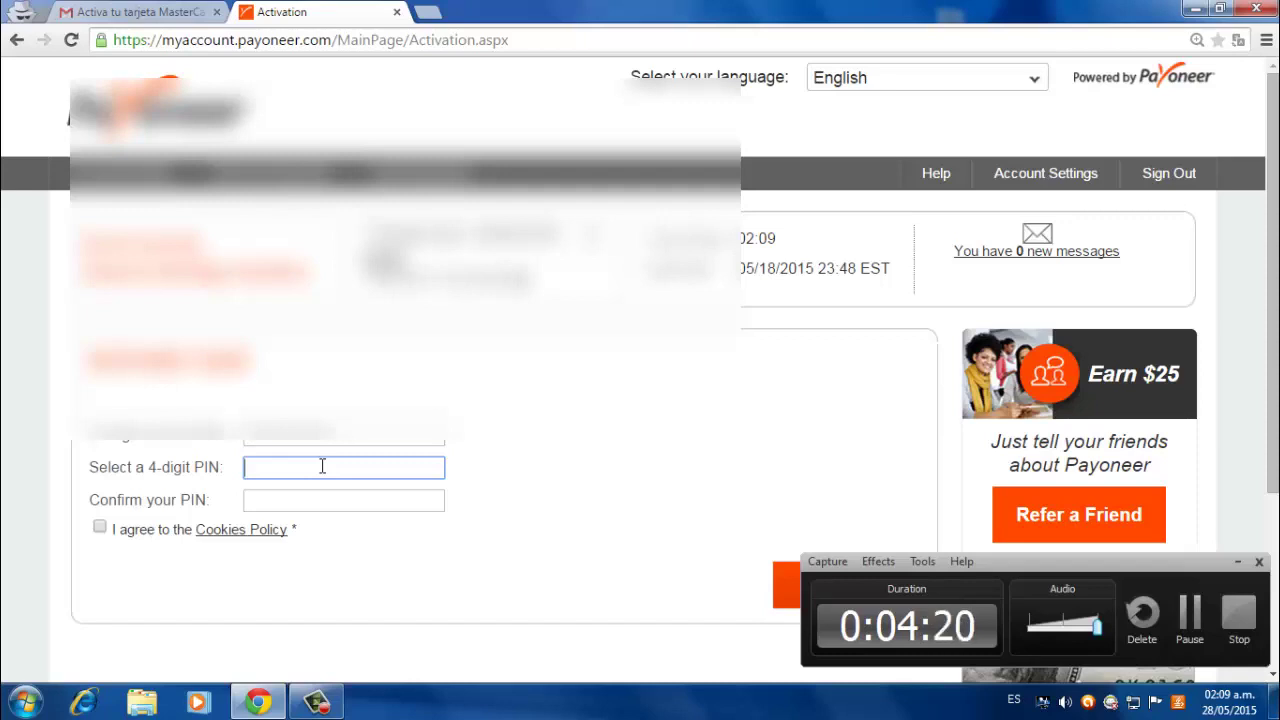
type("11")
key("Tab")
type("1234")
left_click(101, 527)
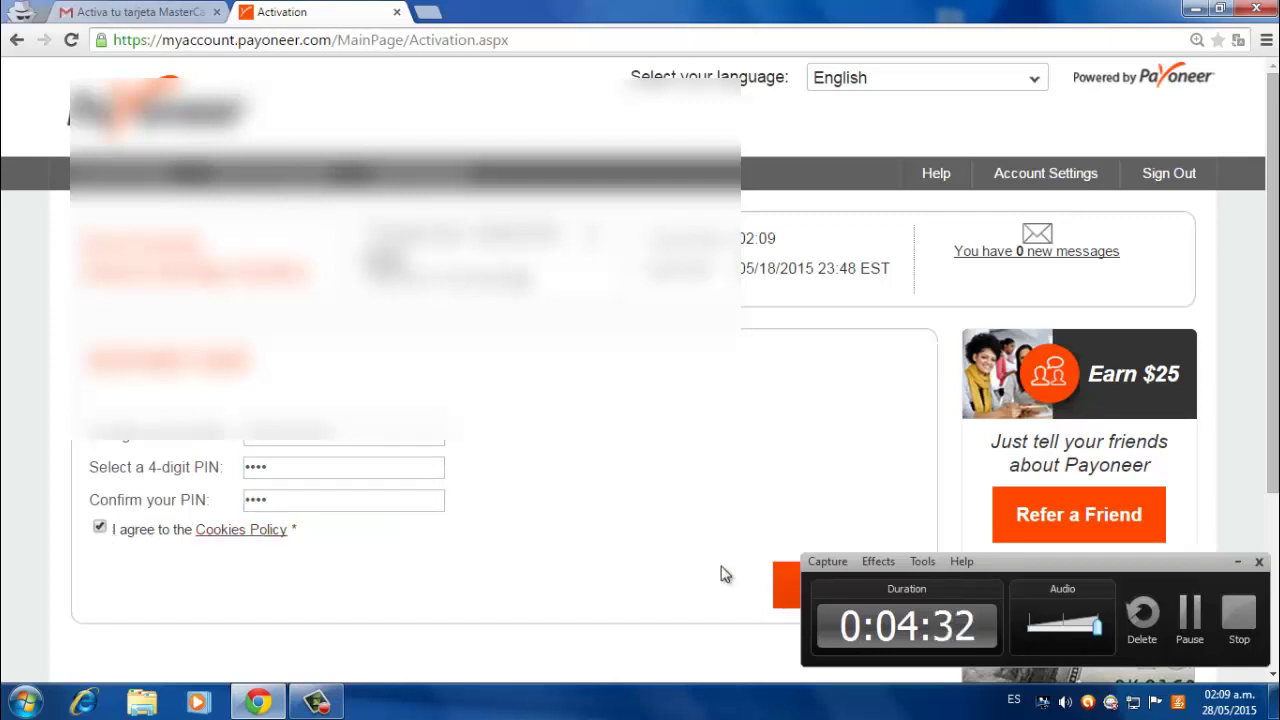
scroll(726, 580, "down", 1)
left_click(1237, 562)
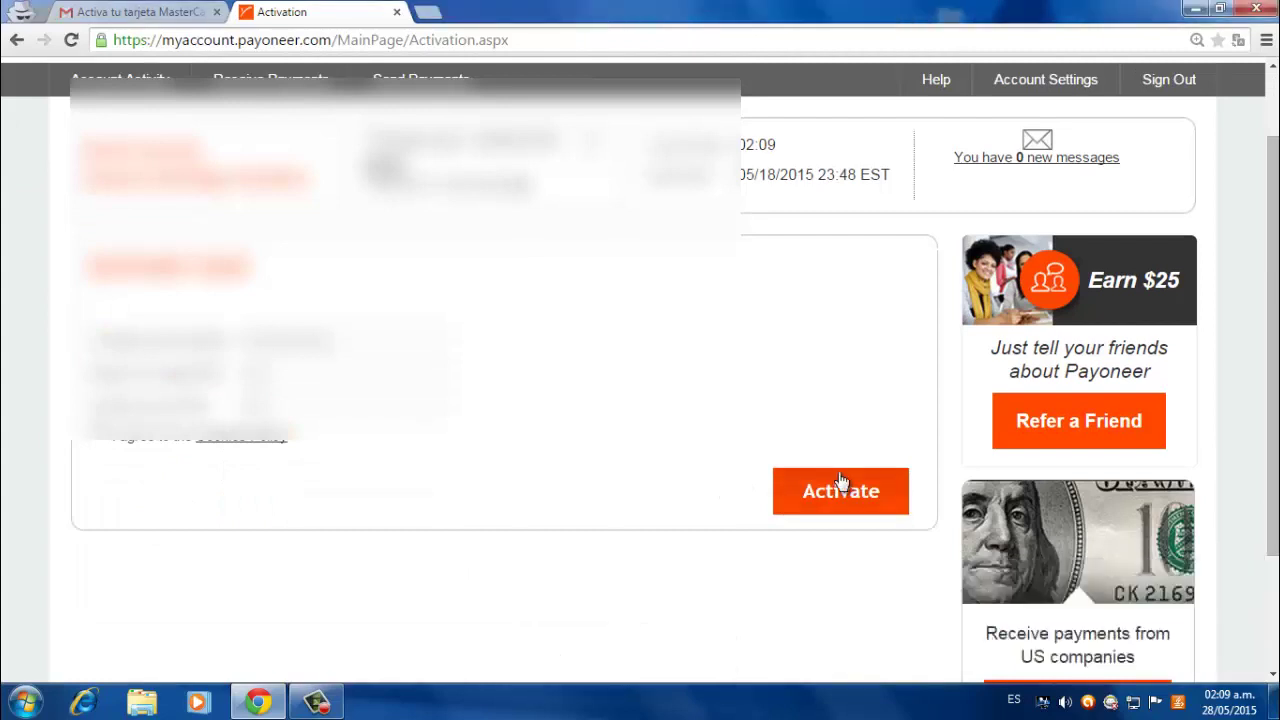
- Activate the card and highlight the confirmation's warning about ATM use before funds load
left_click(825, 497)
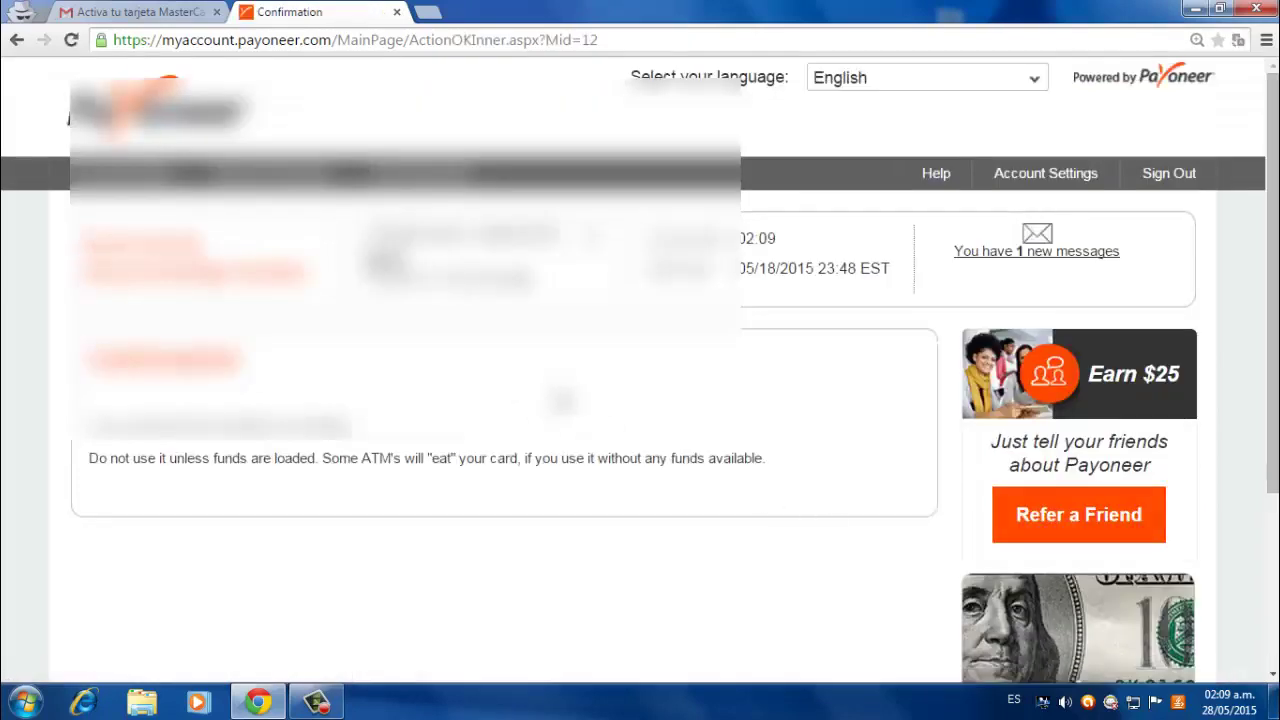
left_click_drag(88, 425, 365, 425)
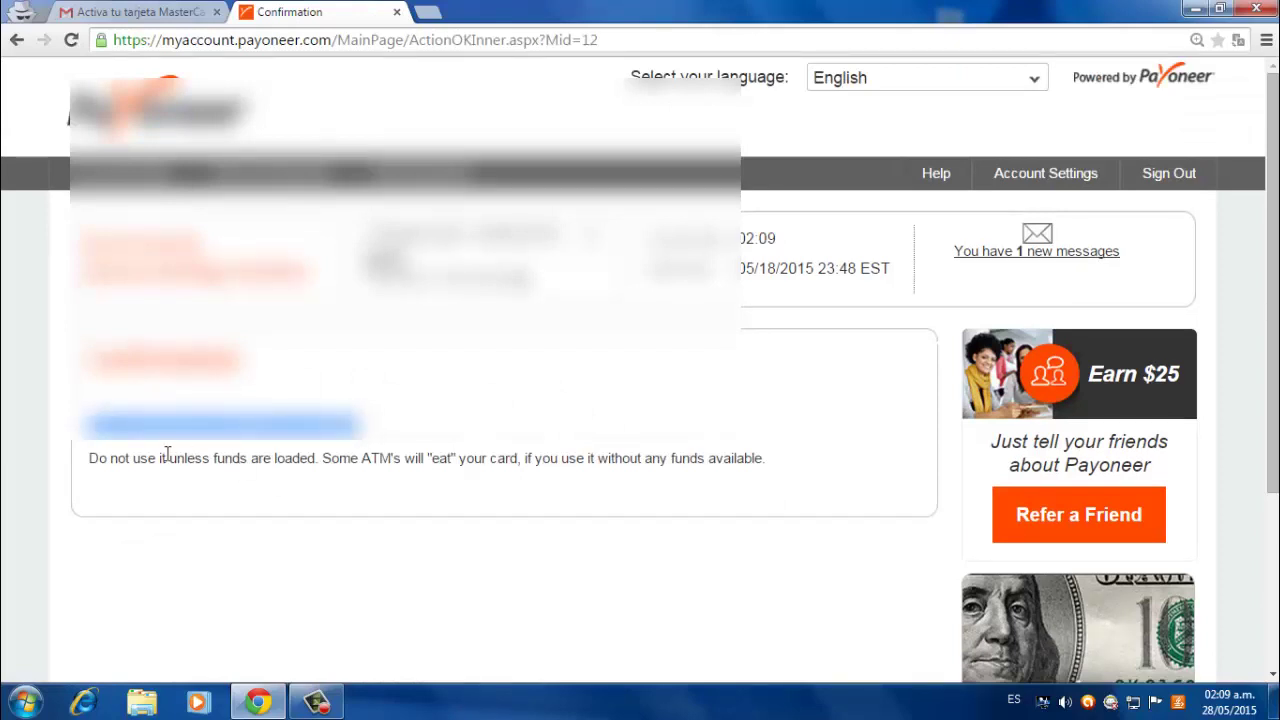
left_click_drag(89, 457, 480, 462)
left_click_drag(517, 463, 778, 470)
left_click(778, 470)
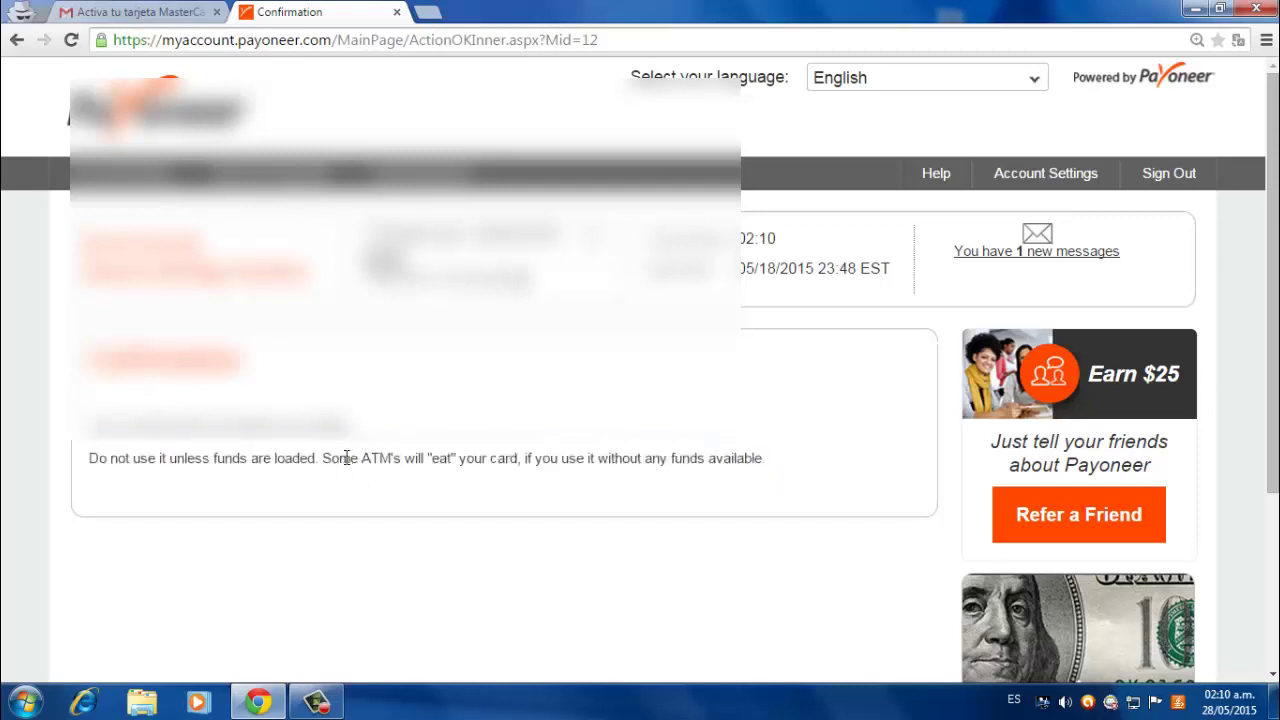
left_click_drag(357, 458, 403, 458)
- Read the 05/28/2015 Activation message, then go back to the Messages list
left_click(1010, 256)
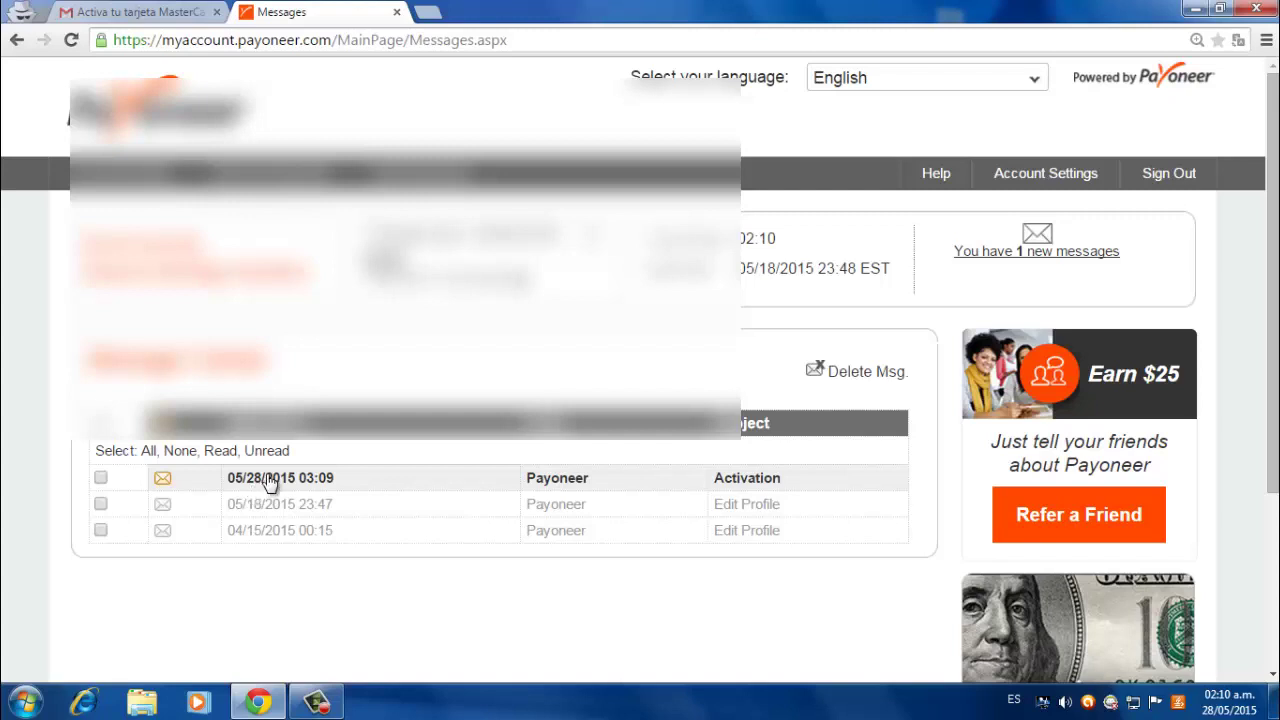
left_click(268, 481)
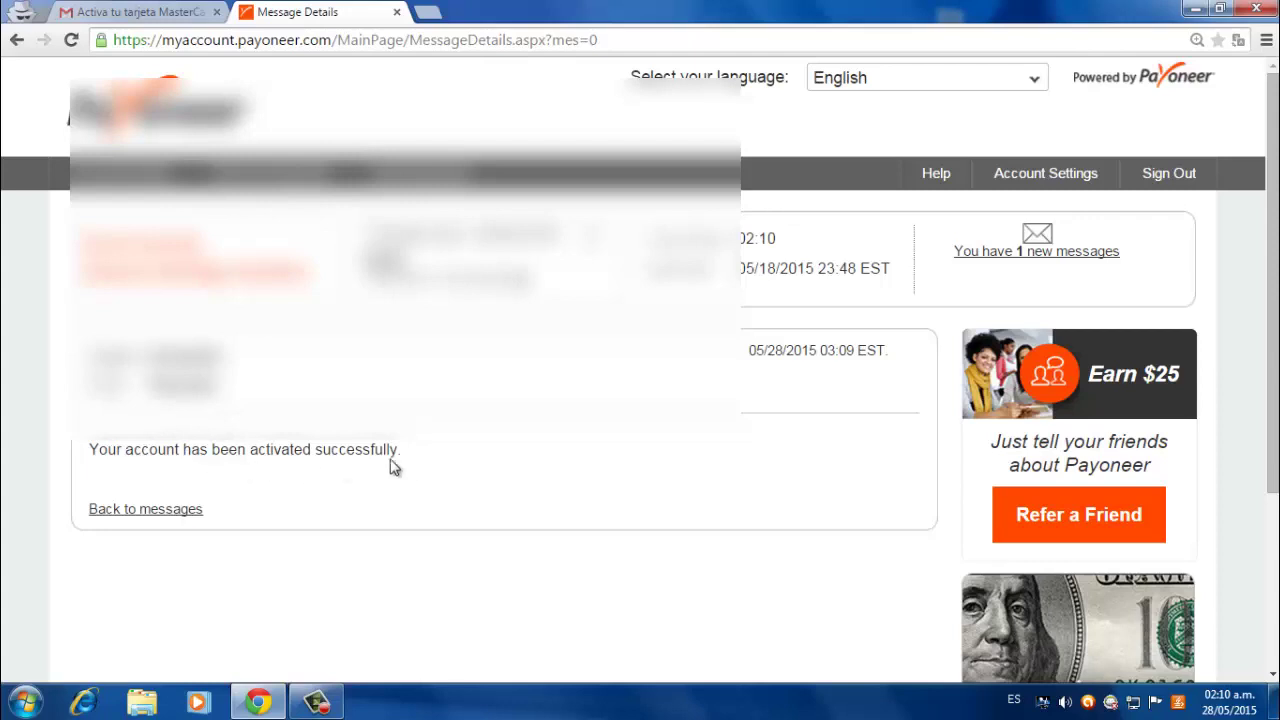
left_click(166, 512)
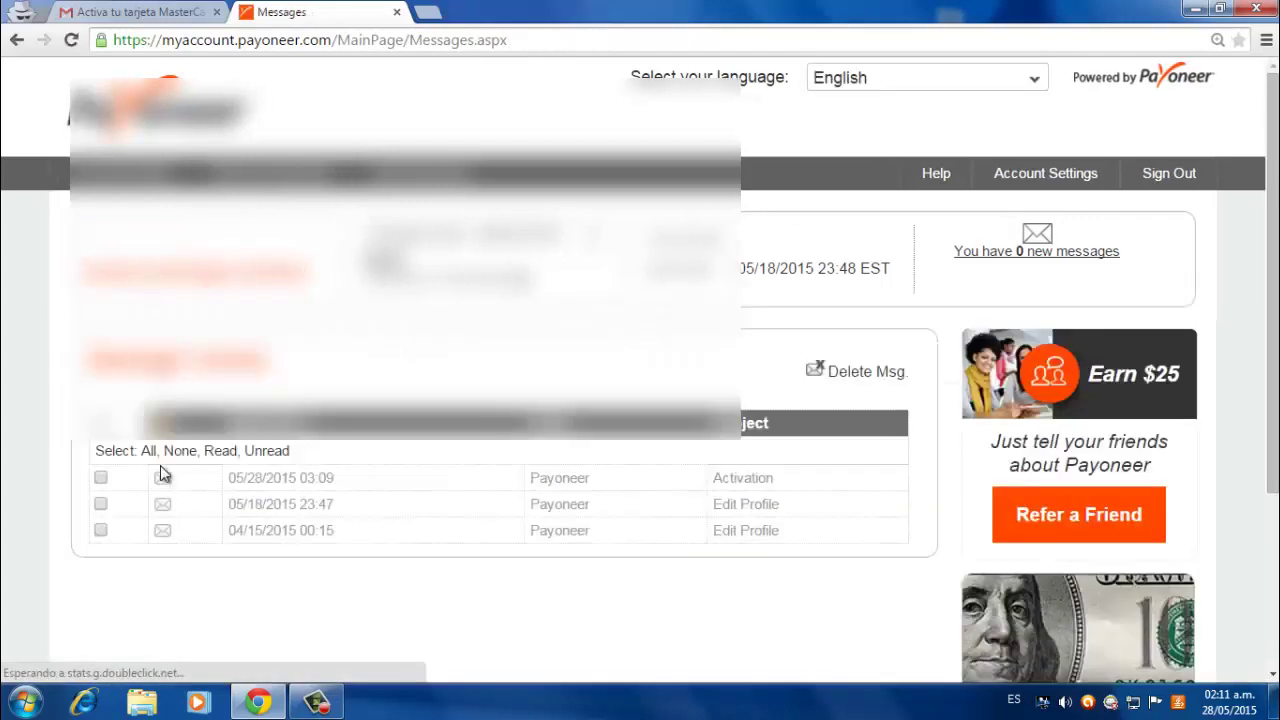
- Open Transactions, showing none found for 02/28/2015 to 05/29/2015
mouse_move(176, 170)
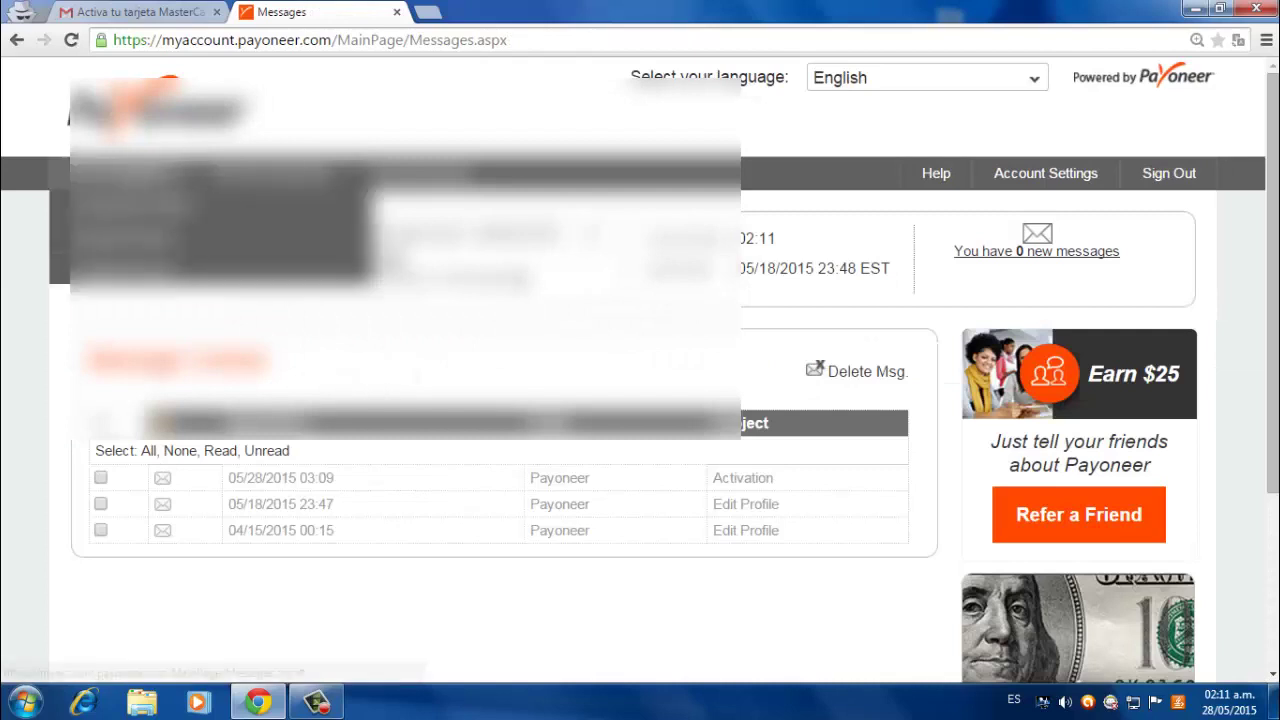
left_click(130, 205)
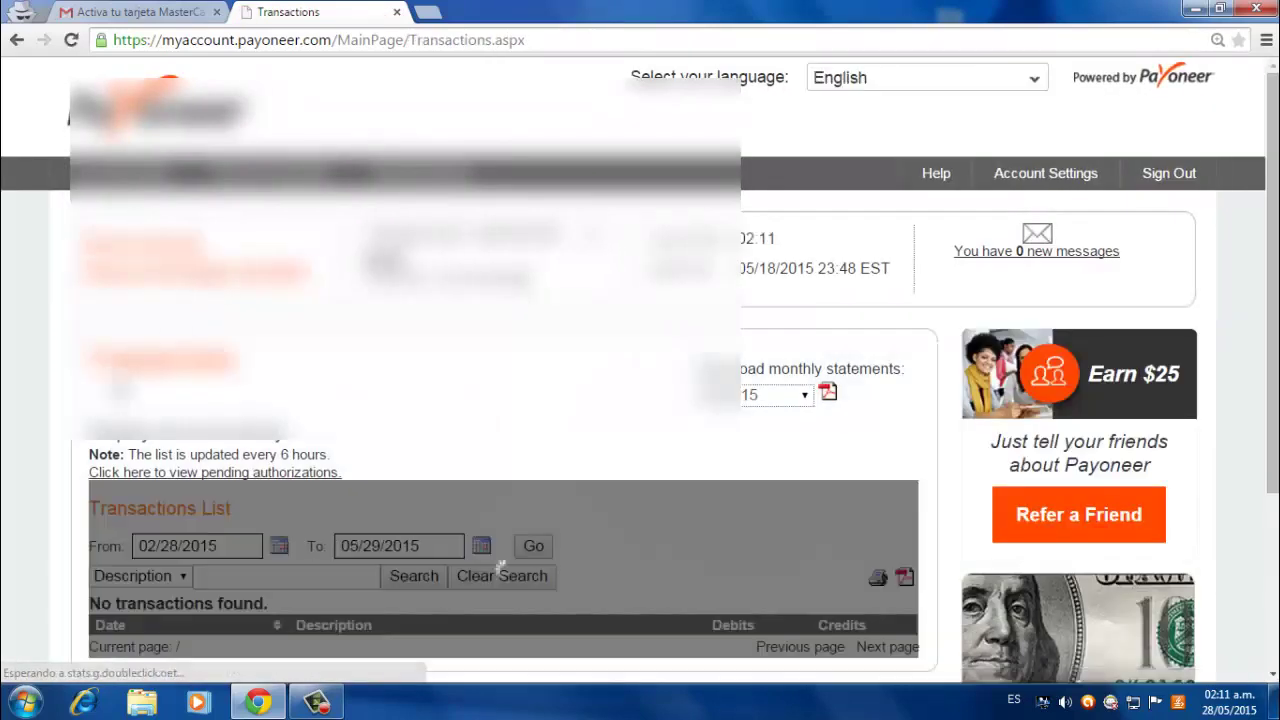
scroll(640, 400, "down", 3)
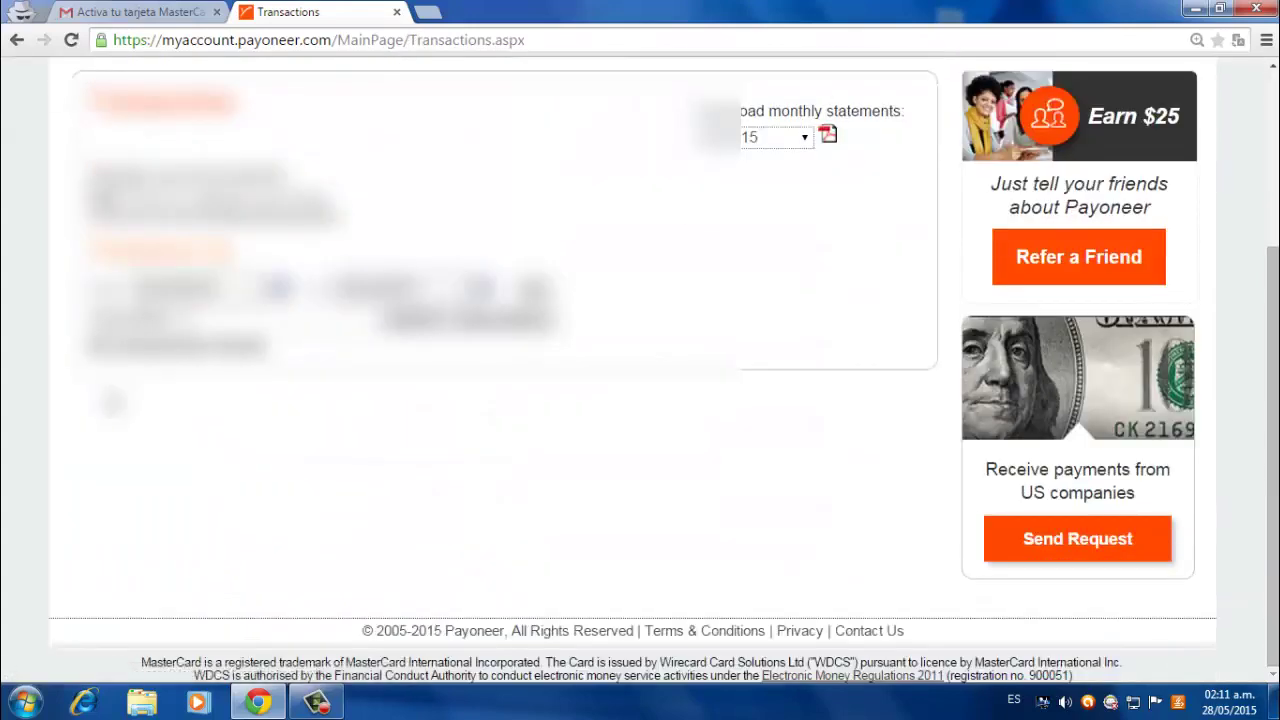
scroll(640, 400, "up", 3)
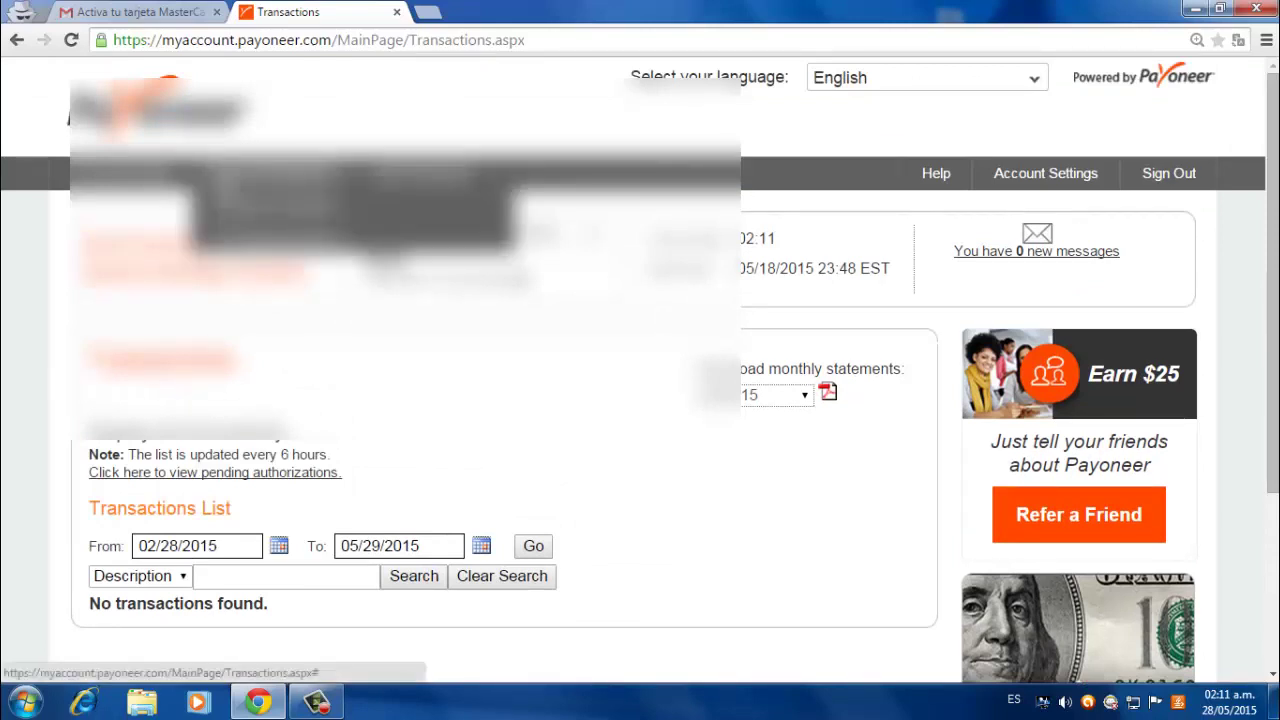
mouse_move(270, 190)
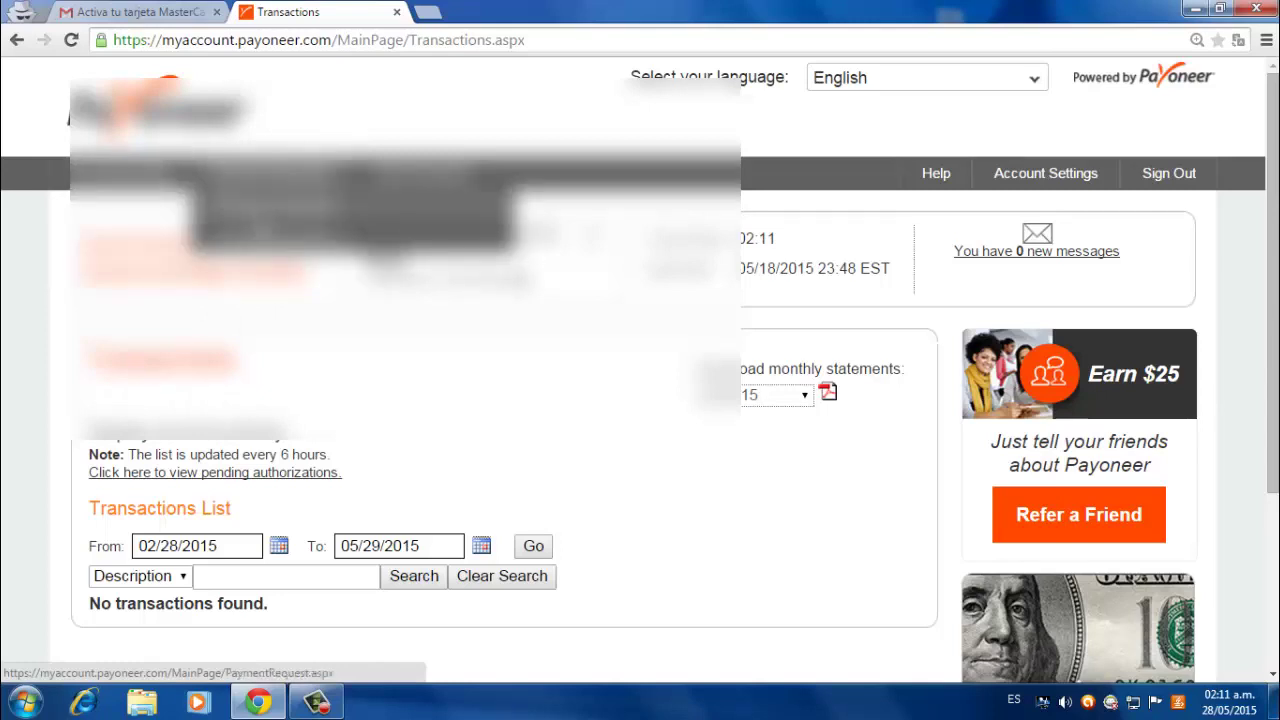
- Open the payment request page and scroll through the US payments information
left_click(265, 232)
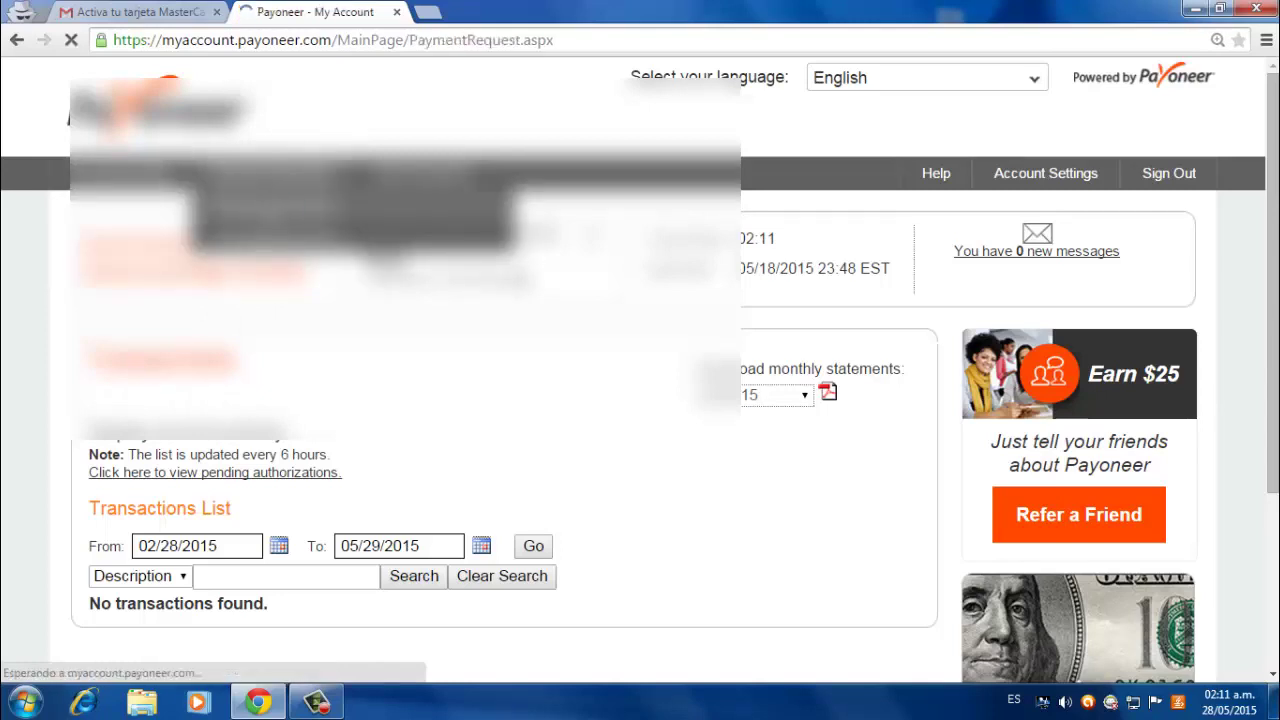
scroll(640, 370, "down", 1)
scroll(640, 370, "down", 2)
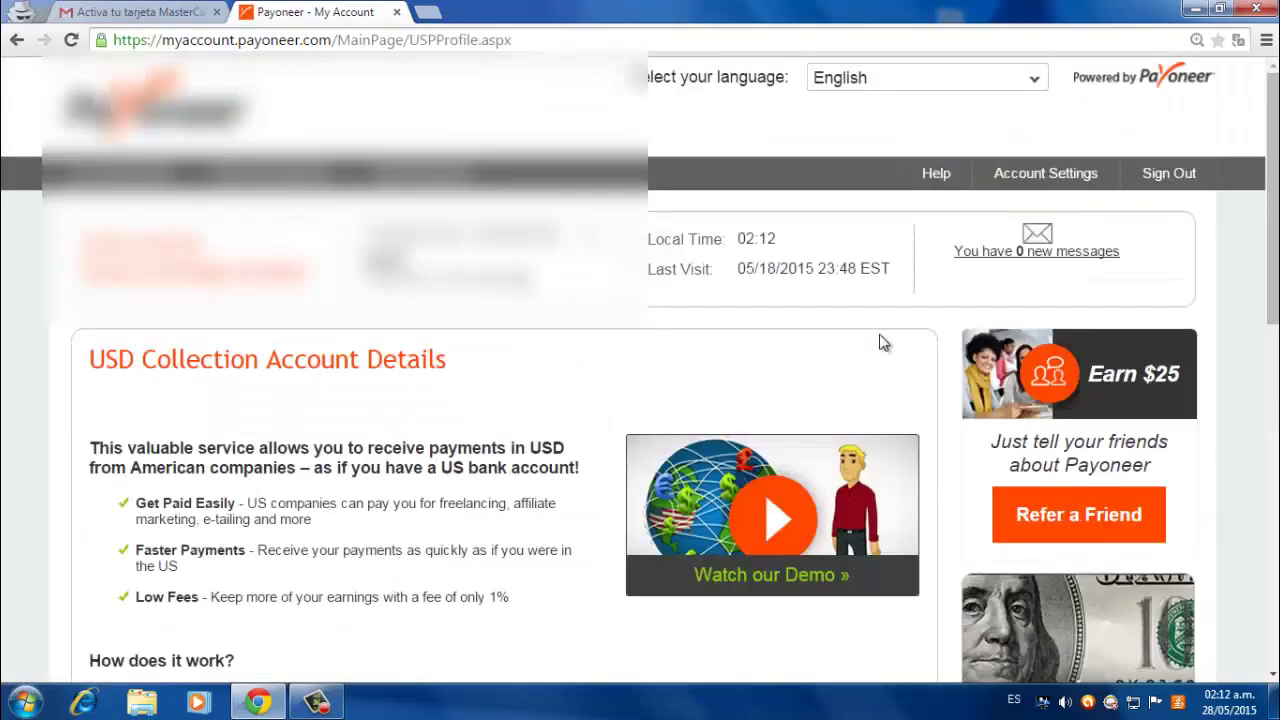
scroll(880, 338, "down", 2)
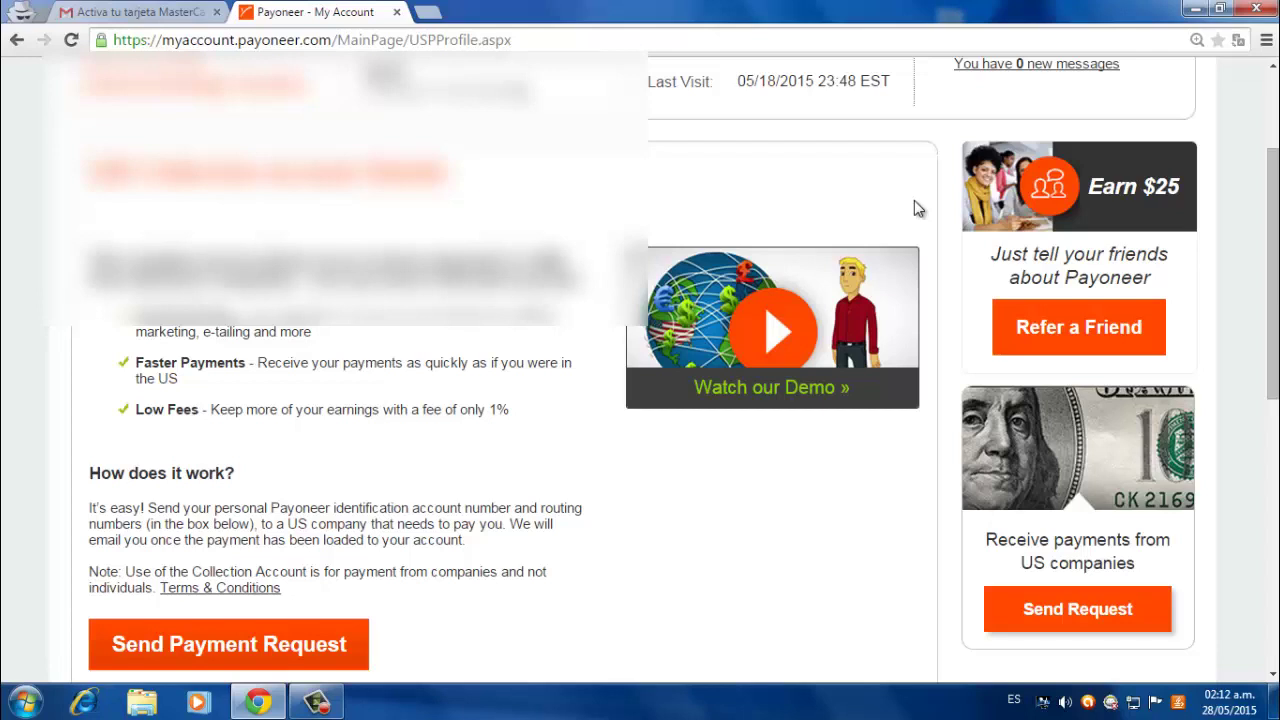
scroll(914, 207, "up", 2)
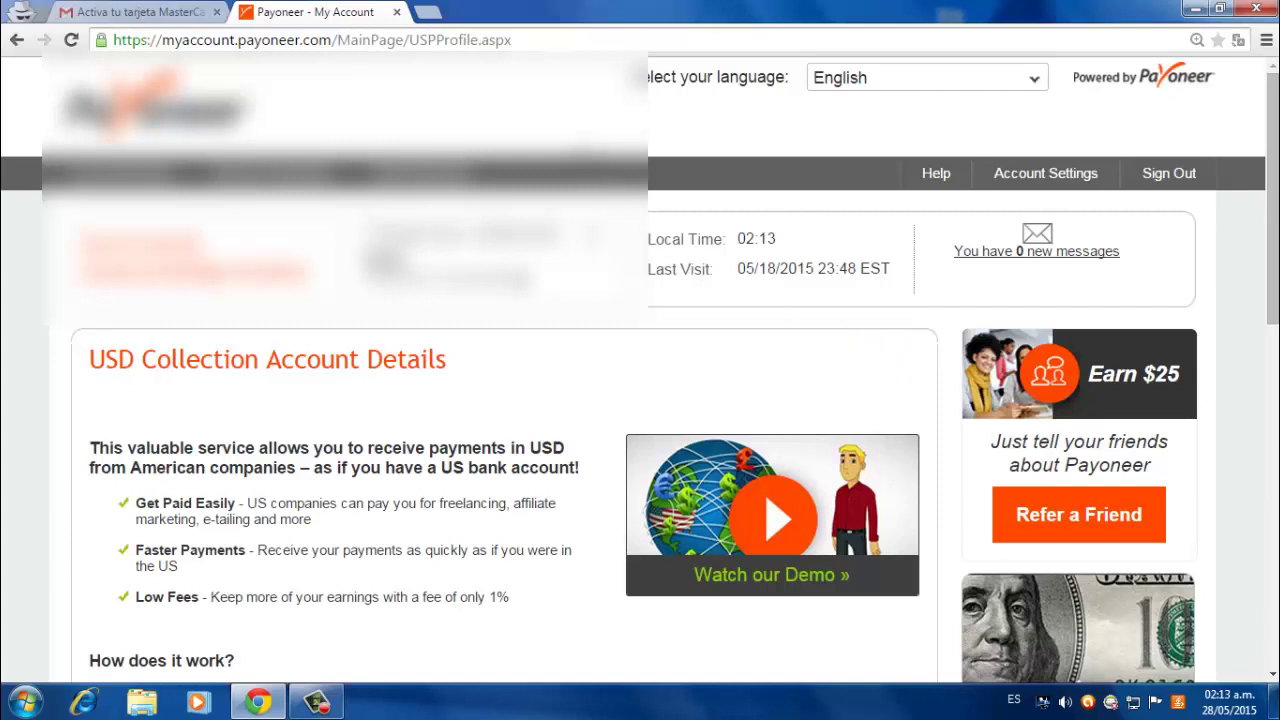
left_click(330, 705)
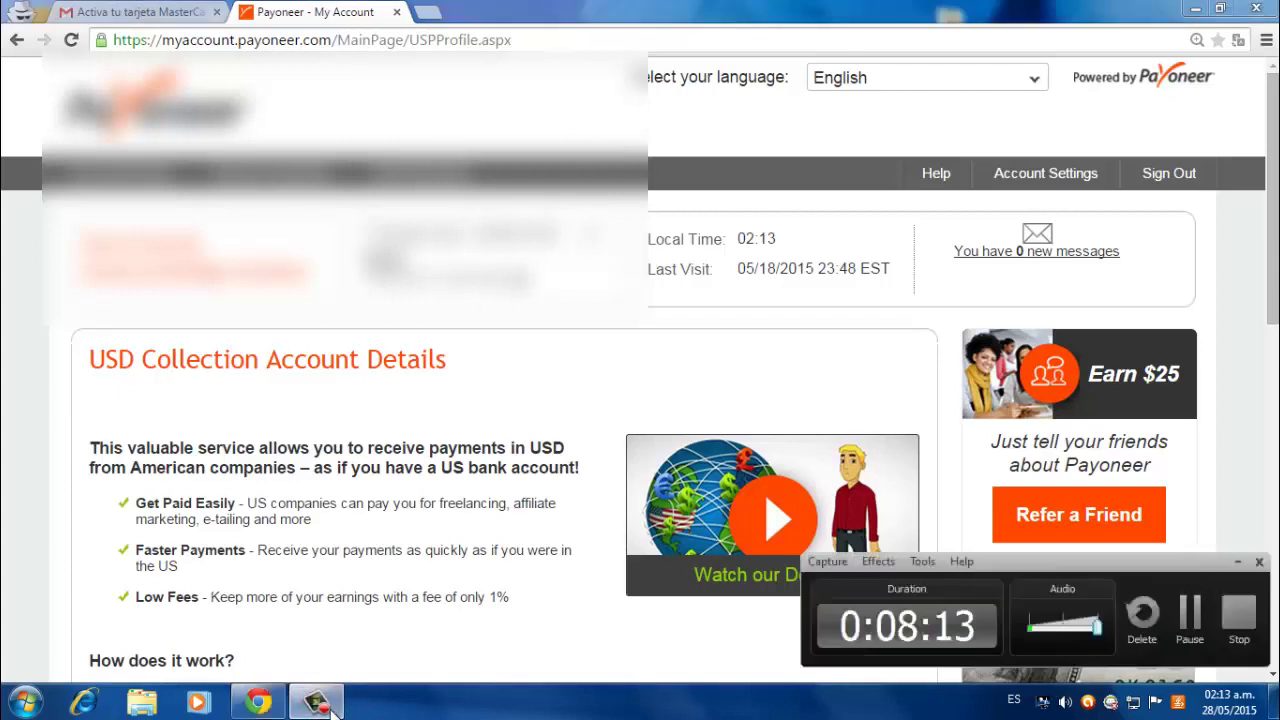
left_click(318, 706)
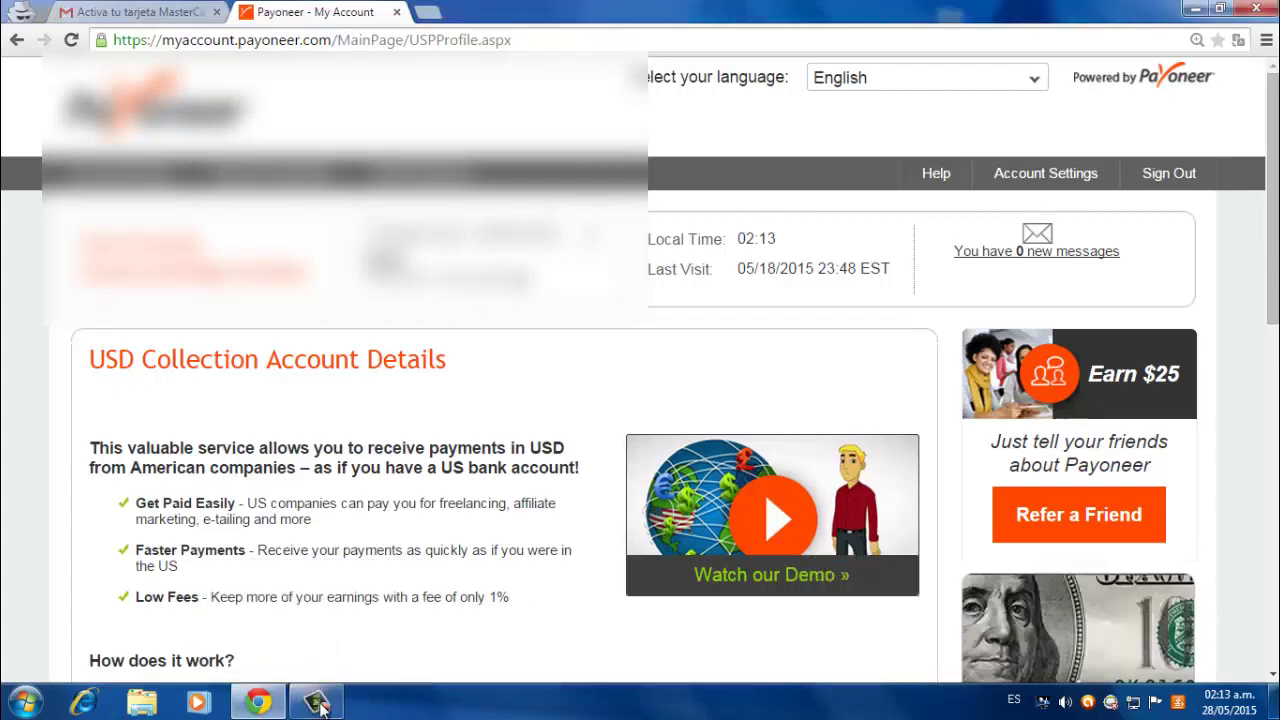